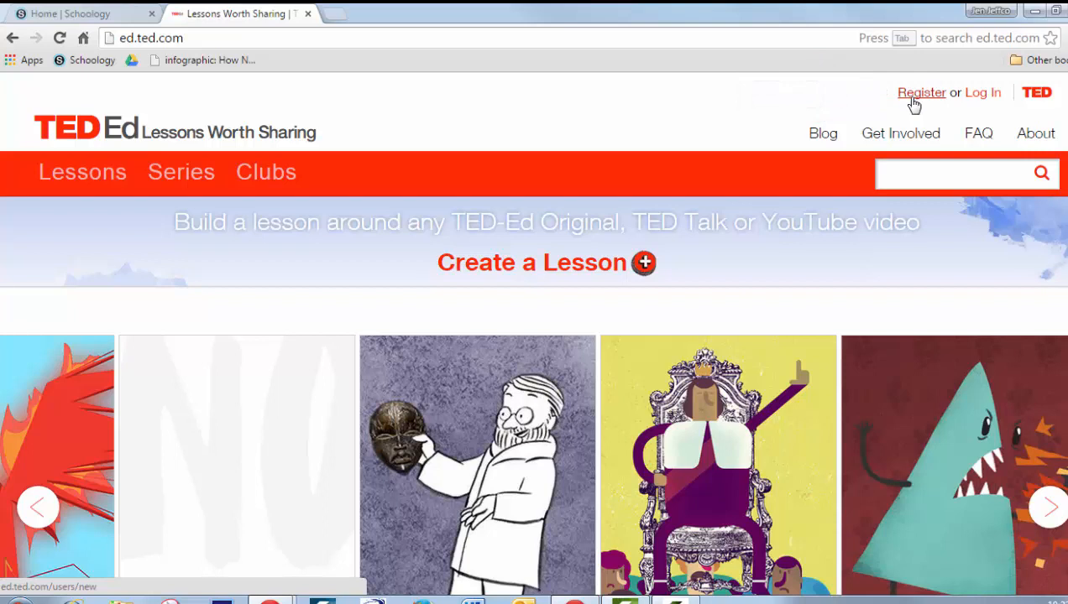
Log in to TED-Ed with the account e-mail and password
{"action": "left_click", "coordinate": [984, 99]}
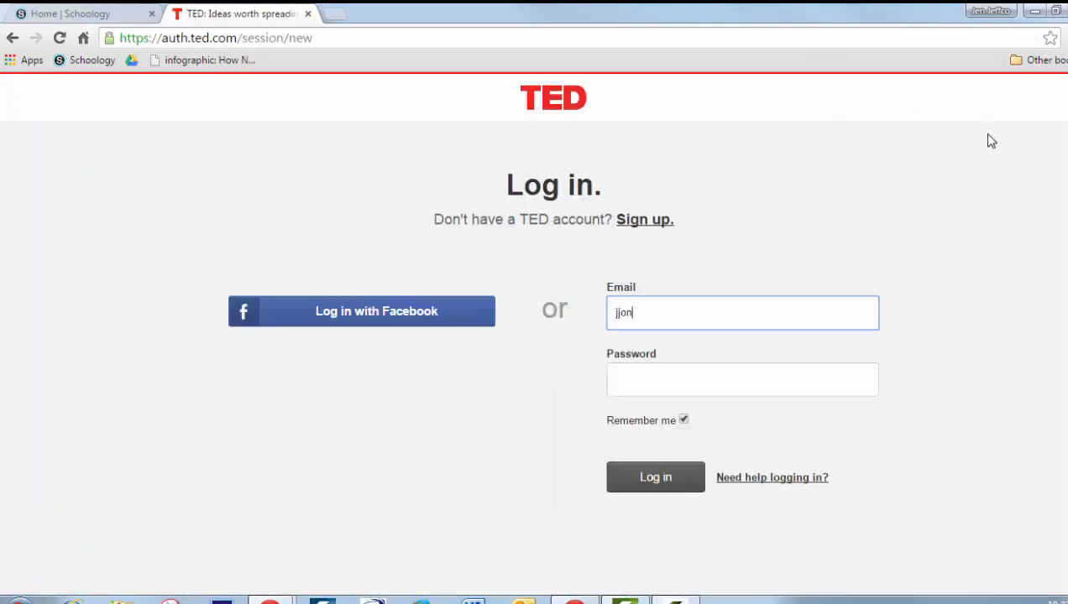
{"action": "key", "text": "Tab"}
{"action": "type", "text": "*******"}
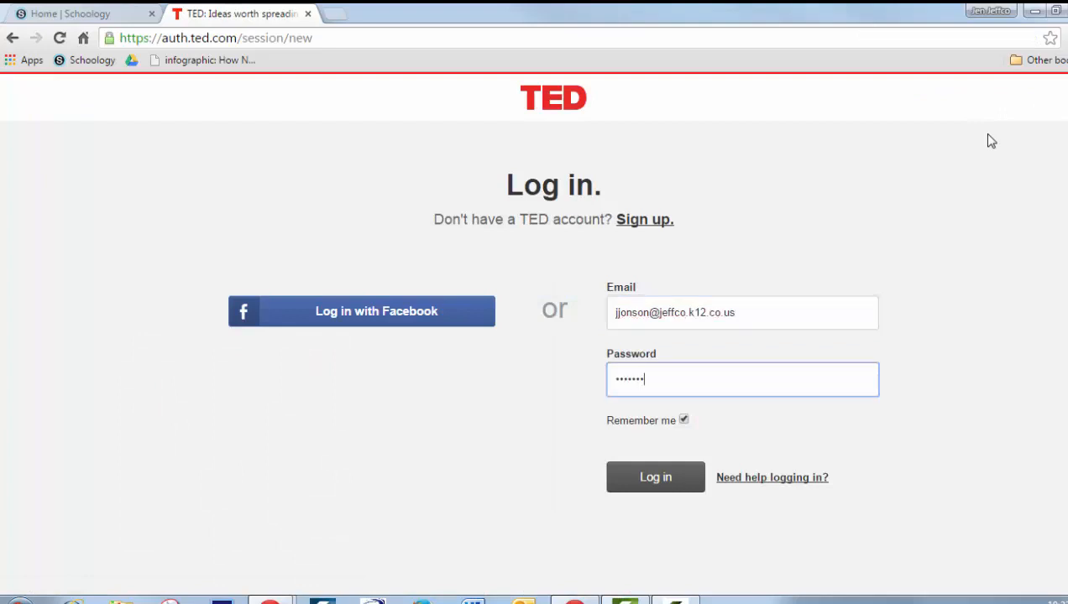
{"action": "left_click", "coordinate": [667, 479]}
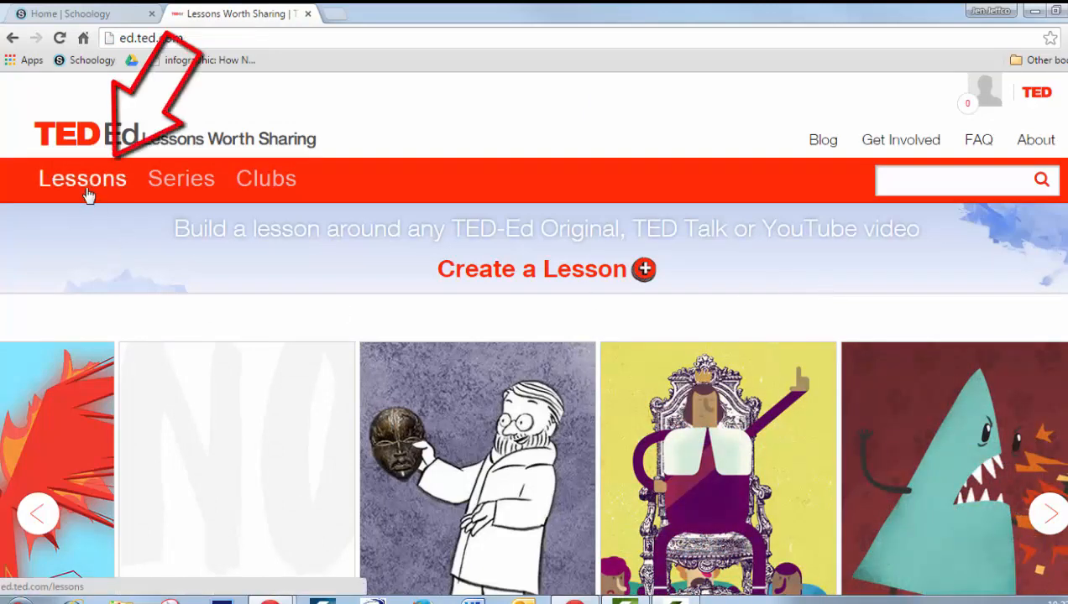
Search TED-Ed for "science fiction" and filter the results to TED-Ed Lessons
{"action": "left_click", "coordinate": [940, 187]}
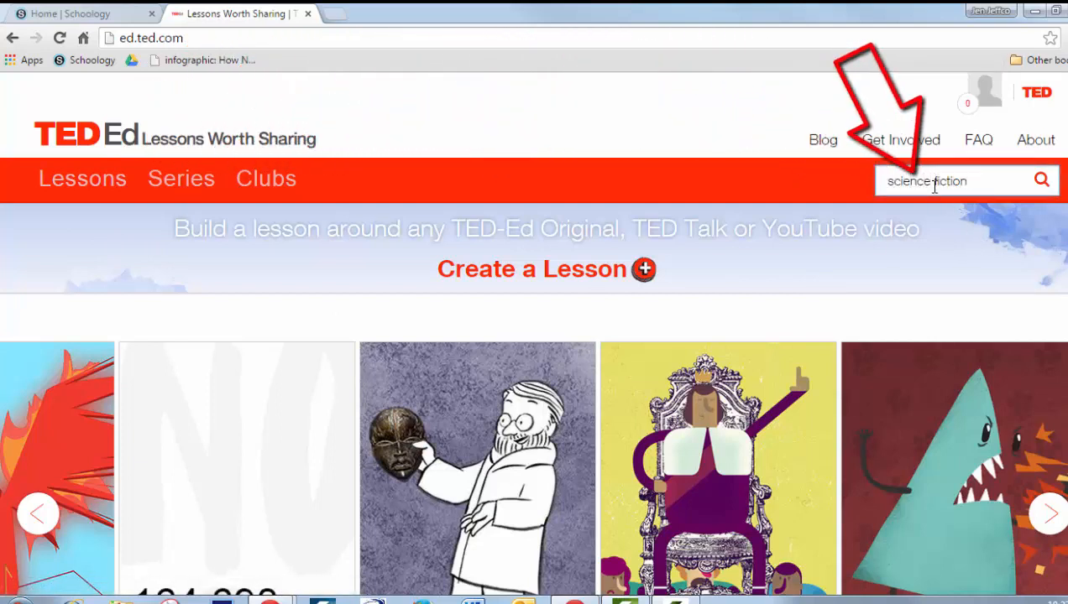
{"action": "key", "text": "Return"}
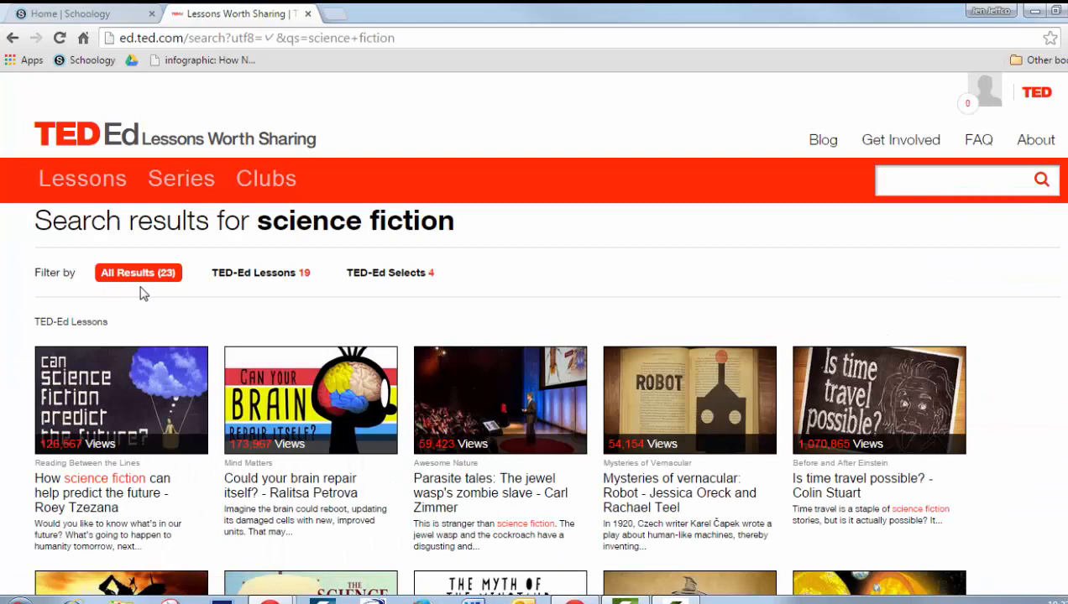
{"action": "left_click", "coordinate": [276, 282]}
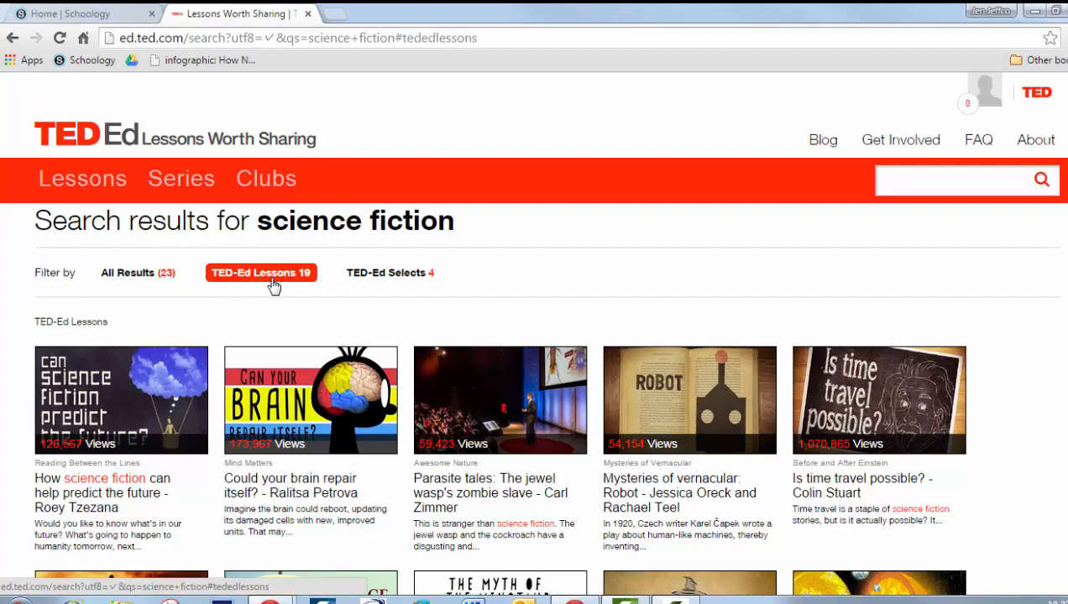
Open the lesson "How science fiction can help predict the future - Roey Tzezana"
{"action": "scroll", "coordinate": [196, 491], "scroll_direction": "down", "scroll_amount": 3}
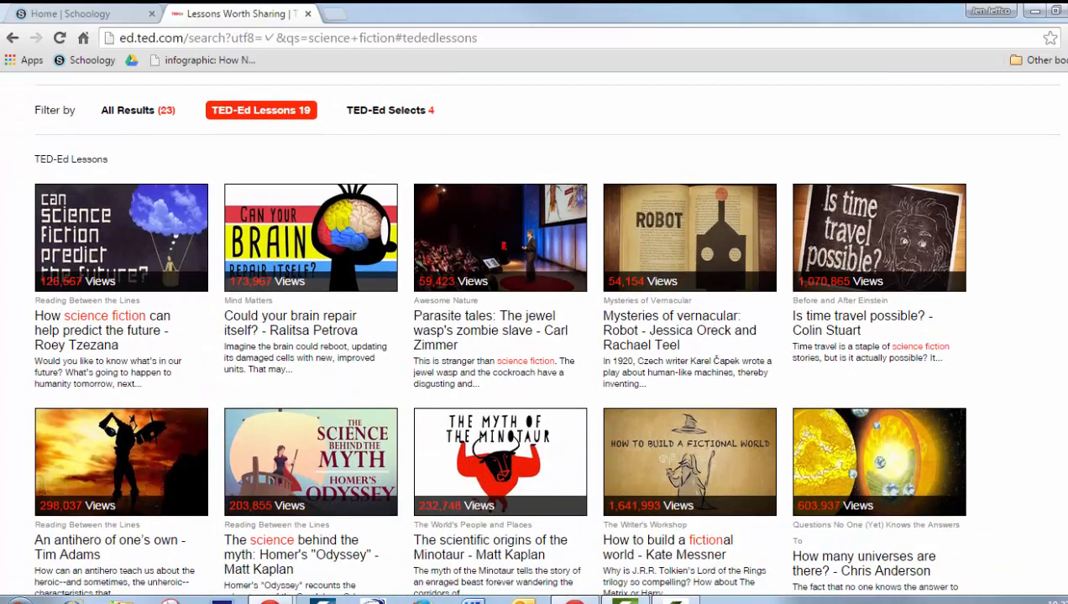
{"action": "left_click", "coordinate": [99, 335]}
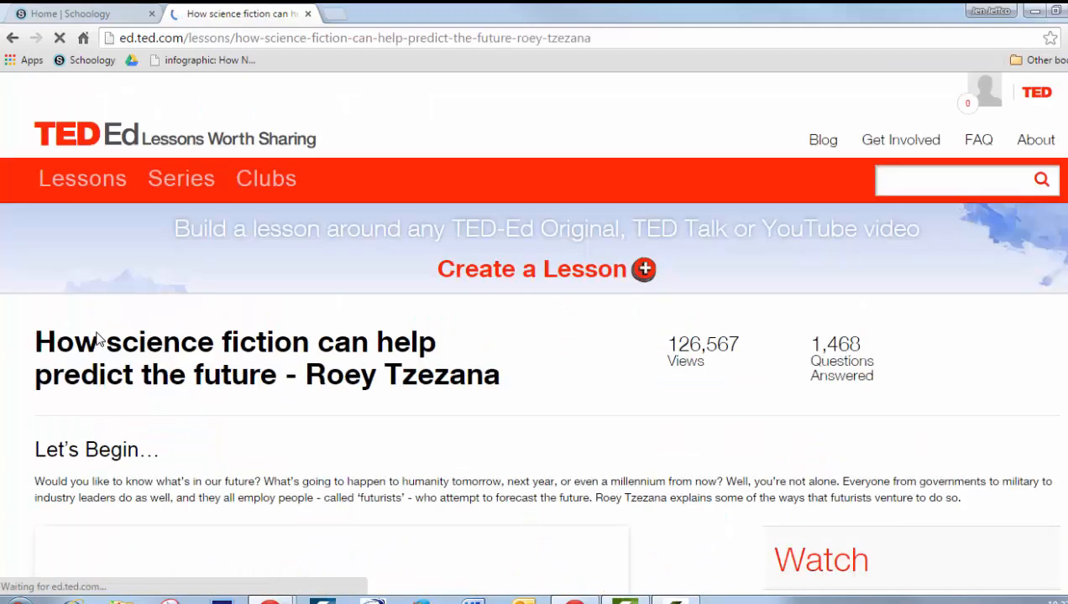
{"action": "scroll", "coordinate": [953, 498], "scroll_direction": "down", "scroll_amount": 1}
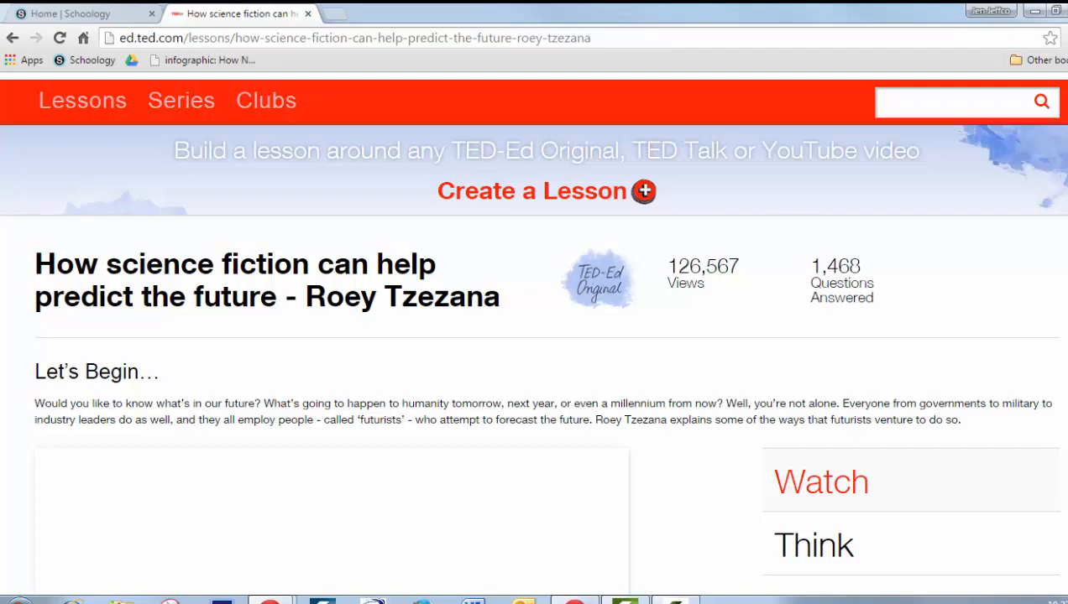
{"action": "scroll", "coordinate": [534, 332], "scroll_direction": "down", "scroll_amount": 3}
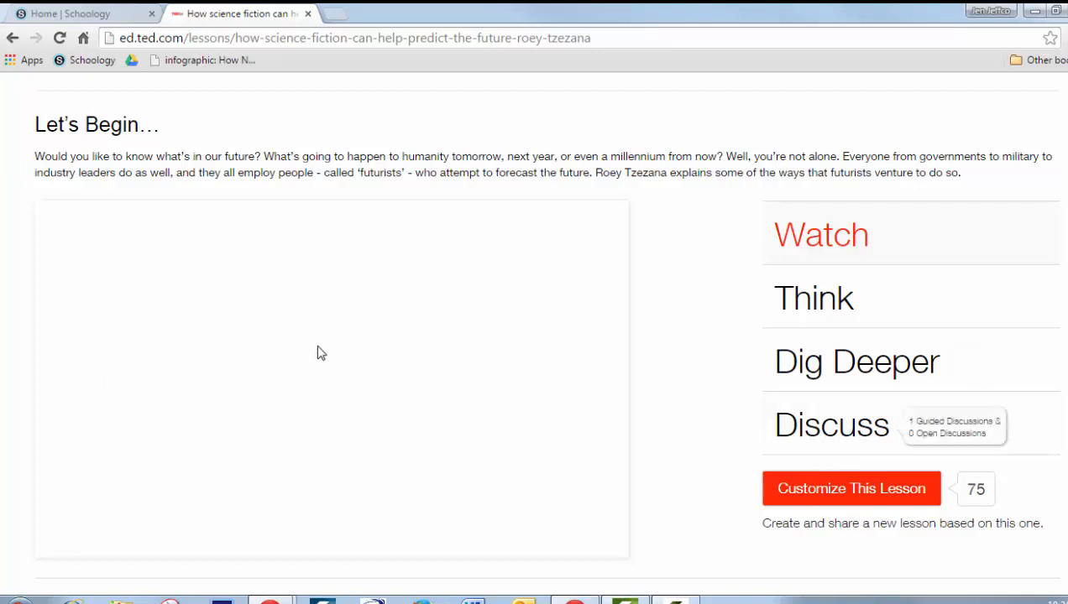
Open redbox.com in a new tab and start the district filter login
{"action": "left_click", "coordinate": [339, 18]}
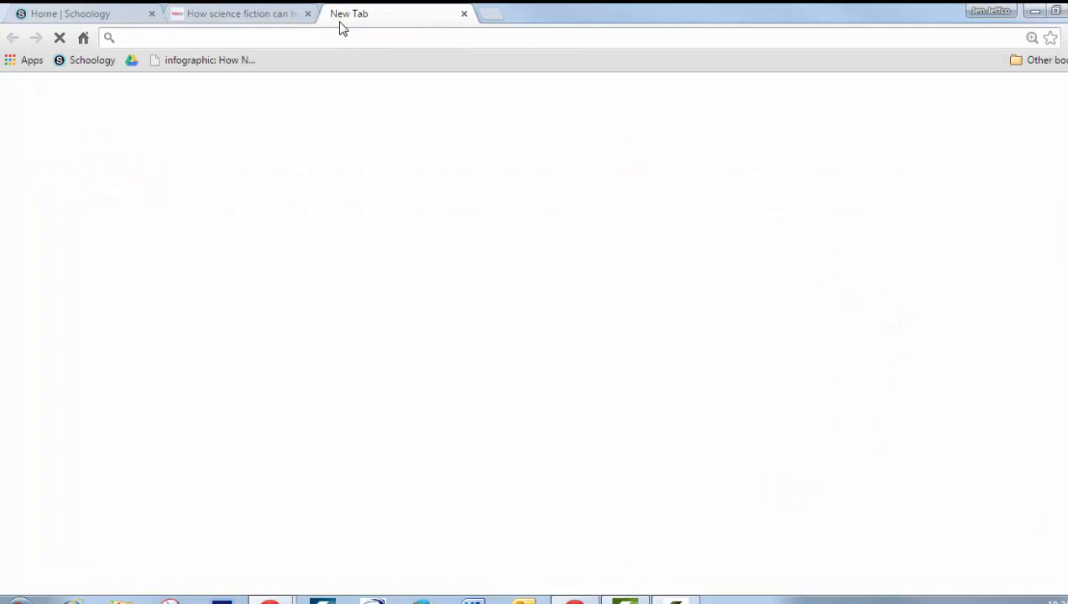
{"action": "type", "text": "red"}
{"action": "key", "text": "Return"}
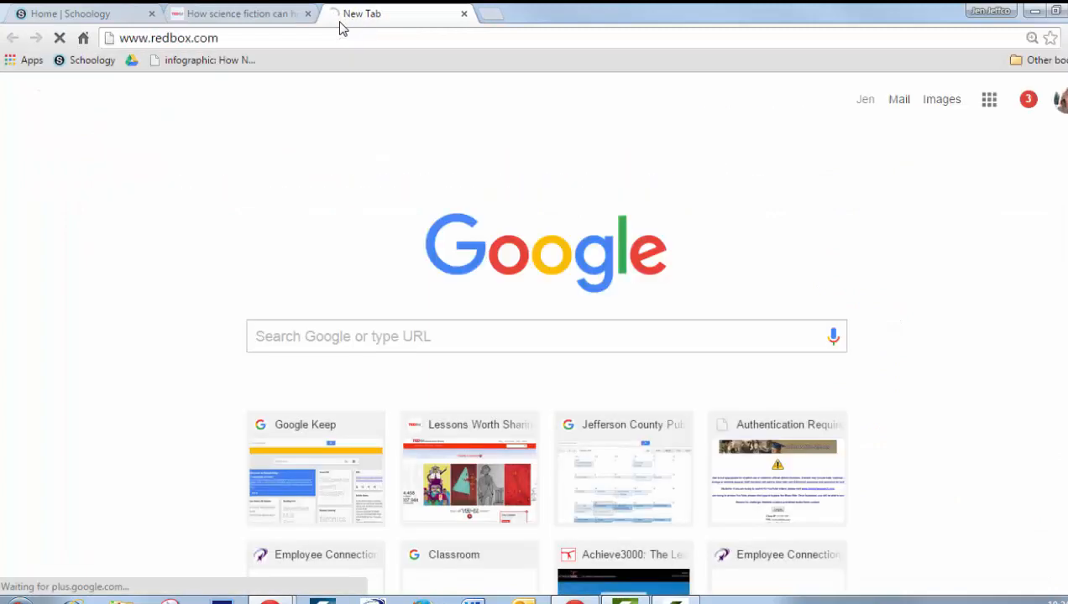
{"action": "left_click", "coordinate": [570, 449]}
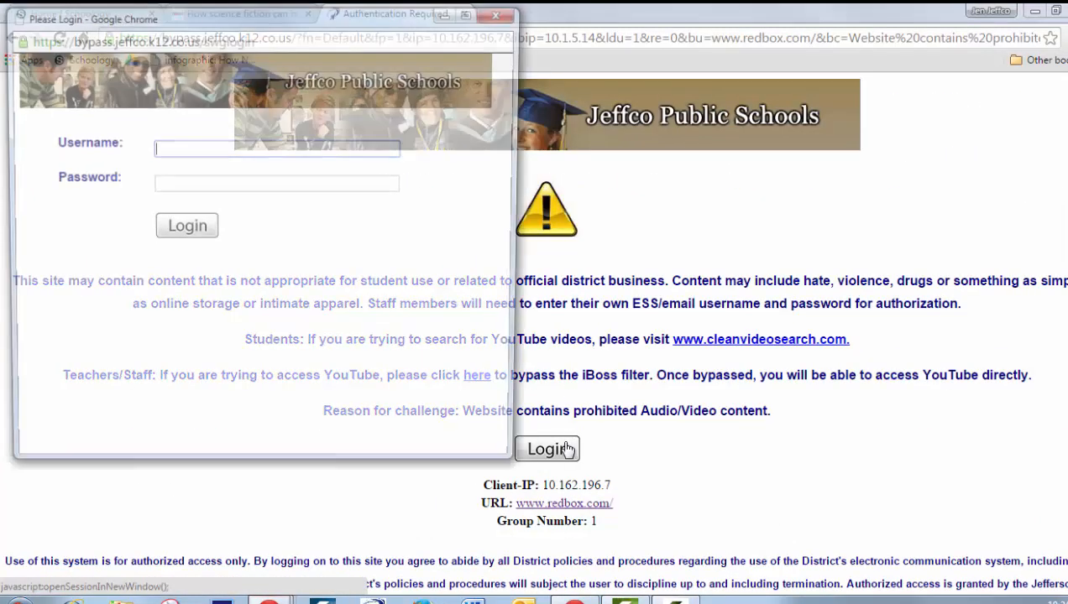
Sign in to the district filter with the staff username and password
{"action": "key", "text": "Tab"}
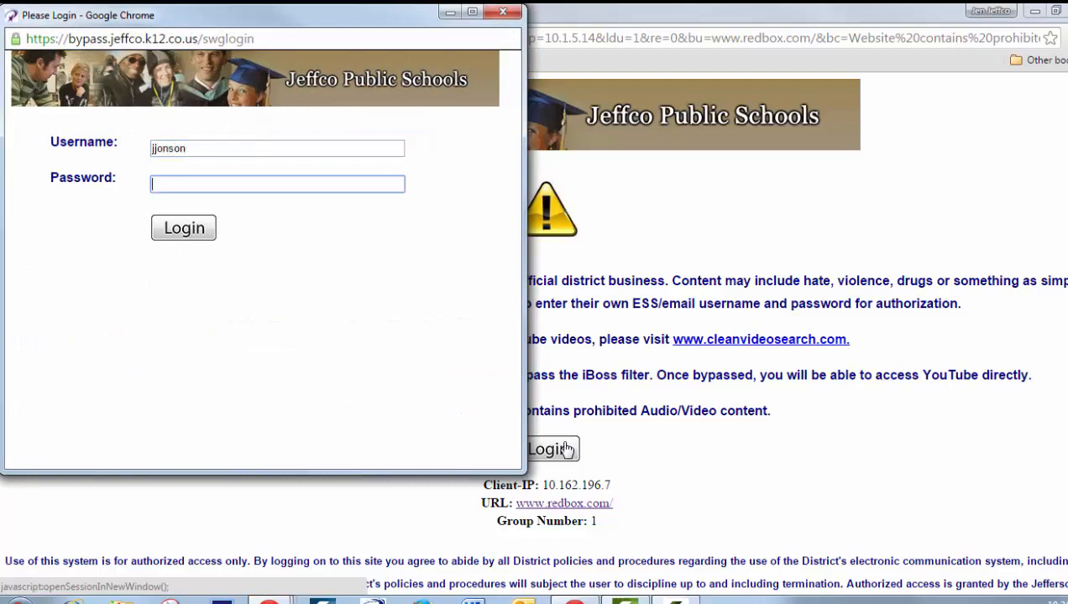
{"action": "key", "text": "Return"}
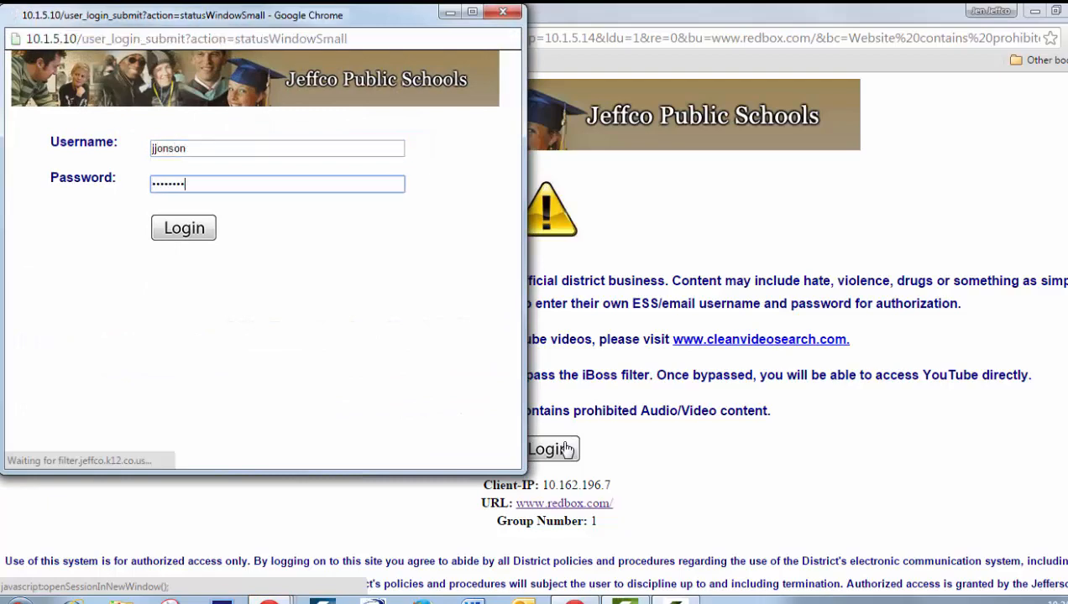
Return to the lesson tab and reload the page
{"action": "left_click", "coordinate": [448, 13]}
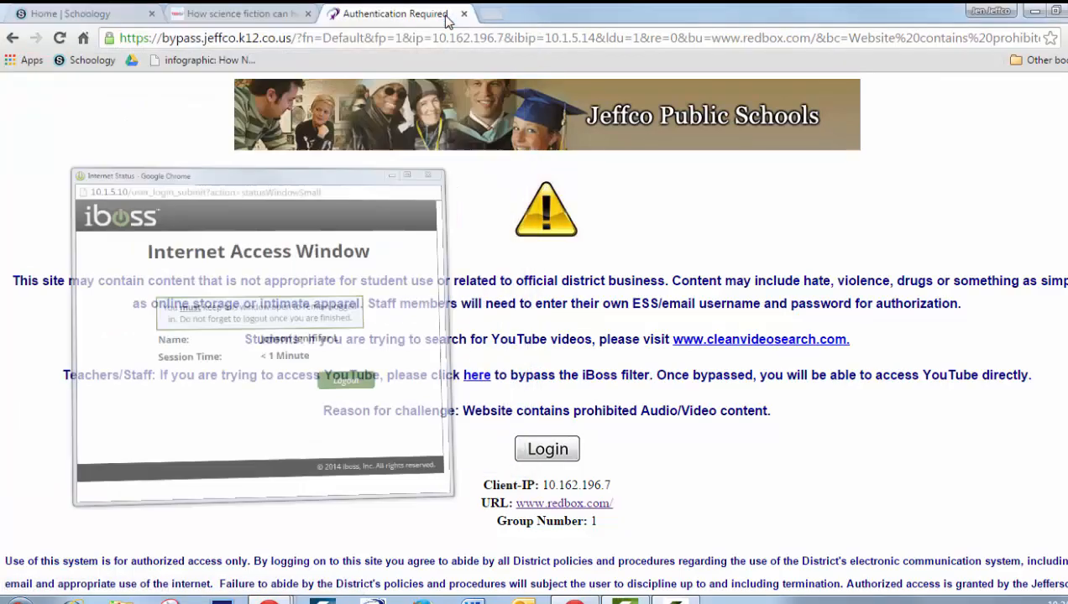
{"action": "left_click", "coordinate": [230, 14]}
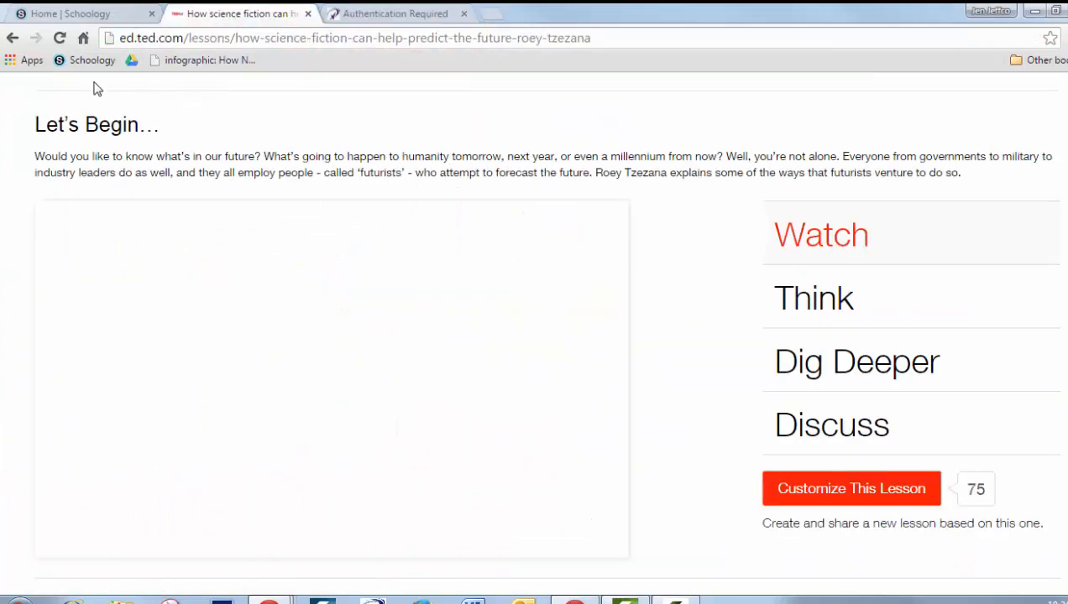
{"action": "left_click", "coordinate": [60, 38]}
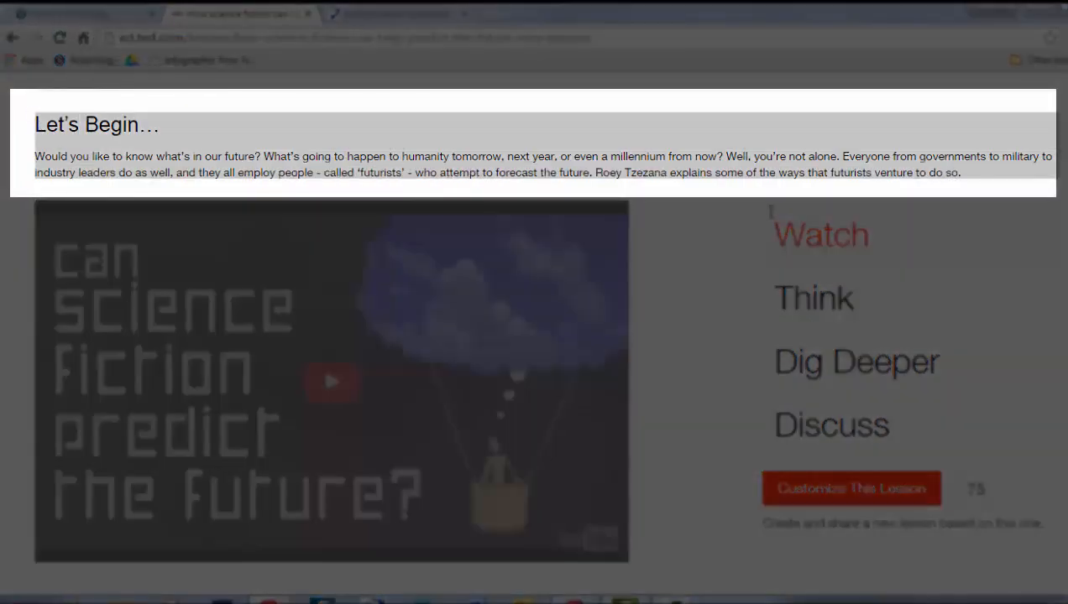
Browse the lesson's Discuss and Think sections, including the second Think question
{"action": "left_click_drag", "start_coordinate": [770, 212], "coordinate": [1003, 181]}
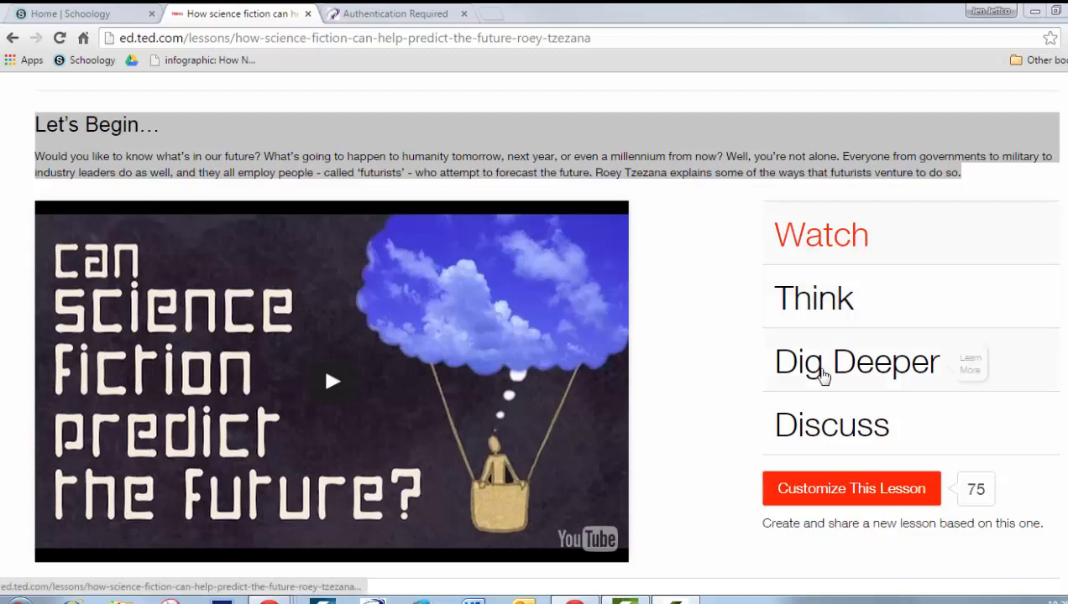
{"action": "mouse_move", "coordinate": [811, 297]}
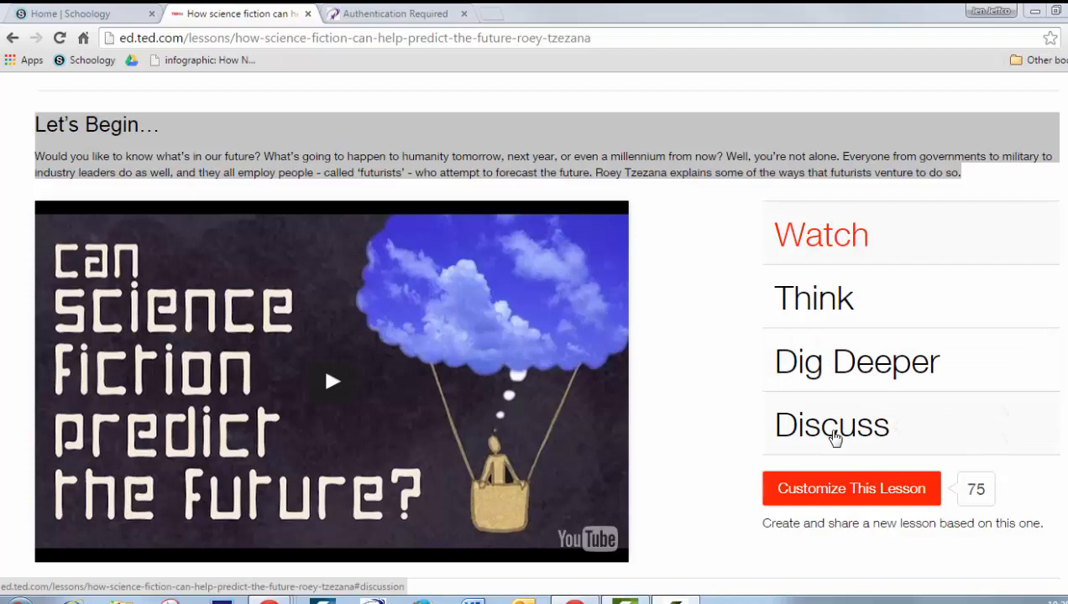
{"action": "left_click", "coordinate": [836, 435]}
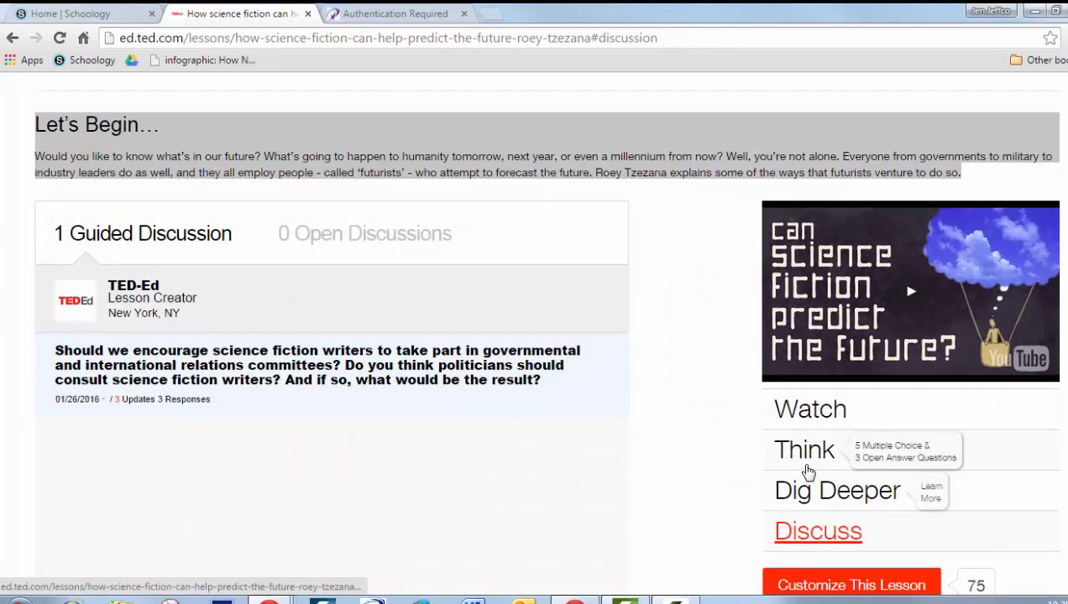
{"action": "left_click", "coordinate": [806, 454]}
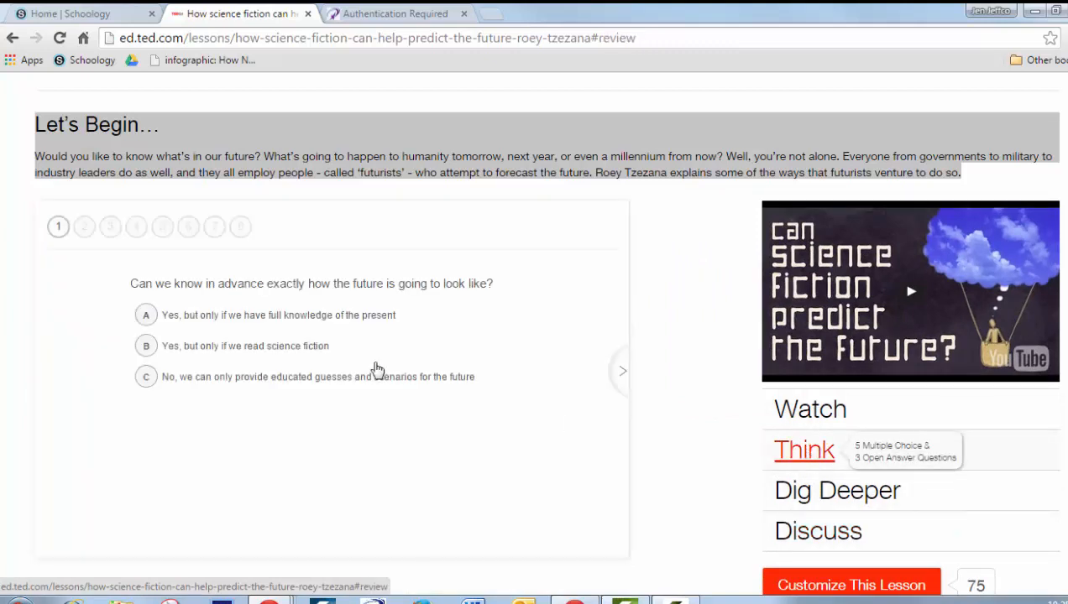
{"action": "left_click", "coordinate": [94, 232]}
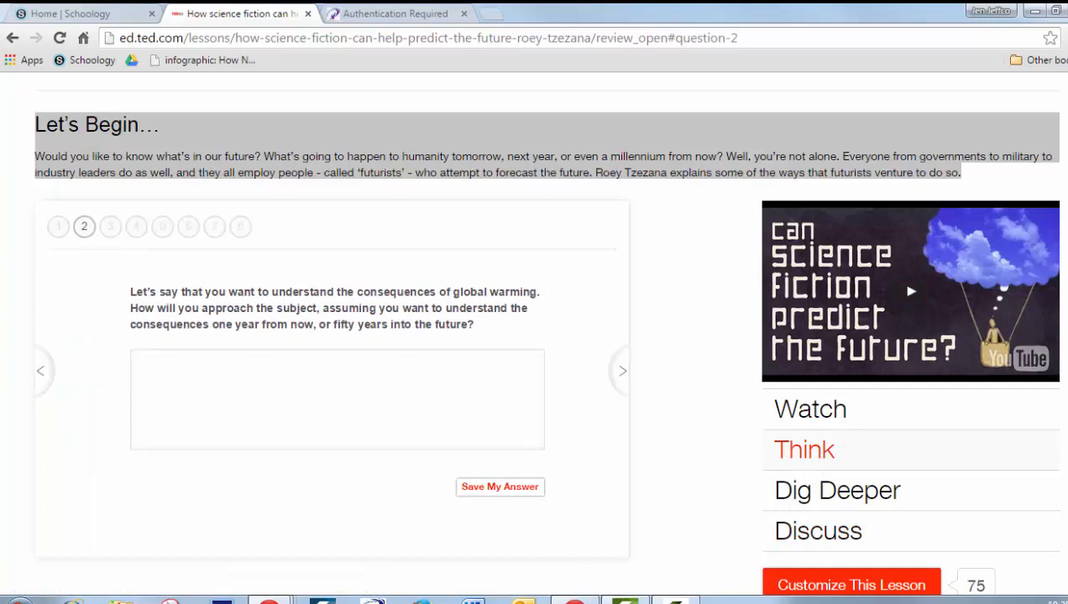
{"action": "scroll", "coordinate": [818, 429], "scroll_direction": "down", "scroll_amount": 2}
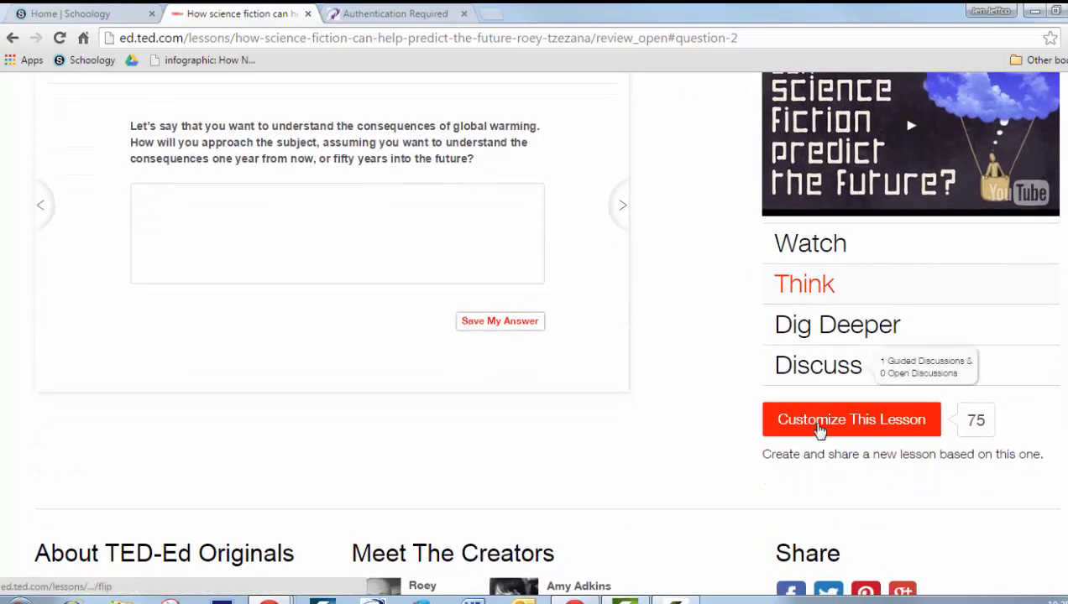
Customize the lesson and make it unlisted
{"action": "left_click", "coordinate": [819, 428]}
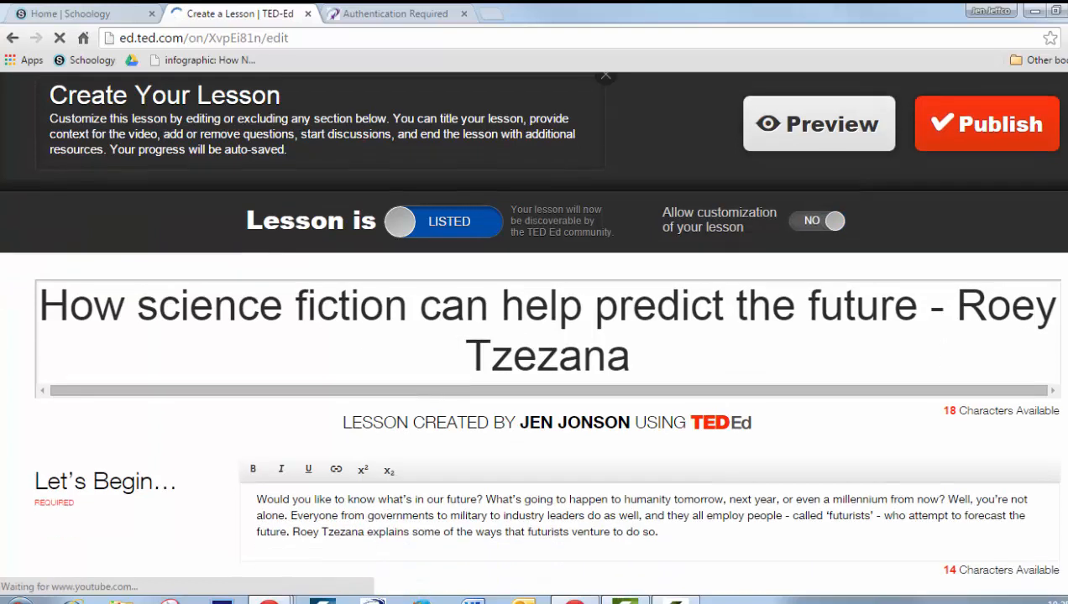
{"action": "scroll", "coordinate": [534, 334], "scroll_direction": "down", "scroll_amount": 3}
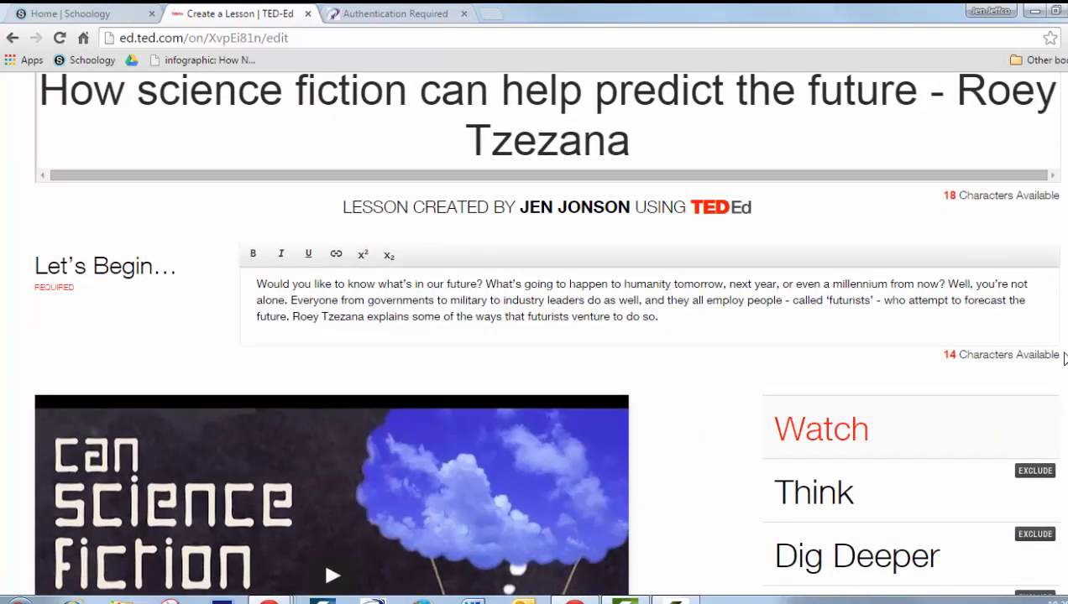
{"action": "left_click_drag", "start_coordinate": [267, 286], "coordinate": [708, 335]}
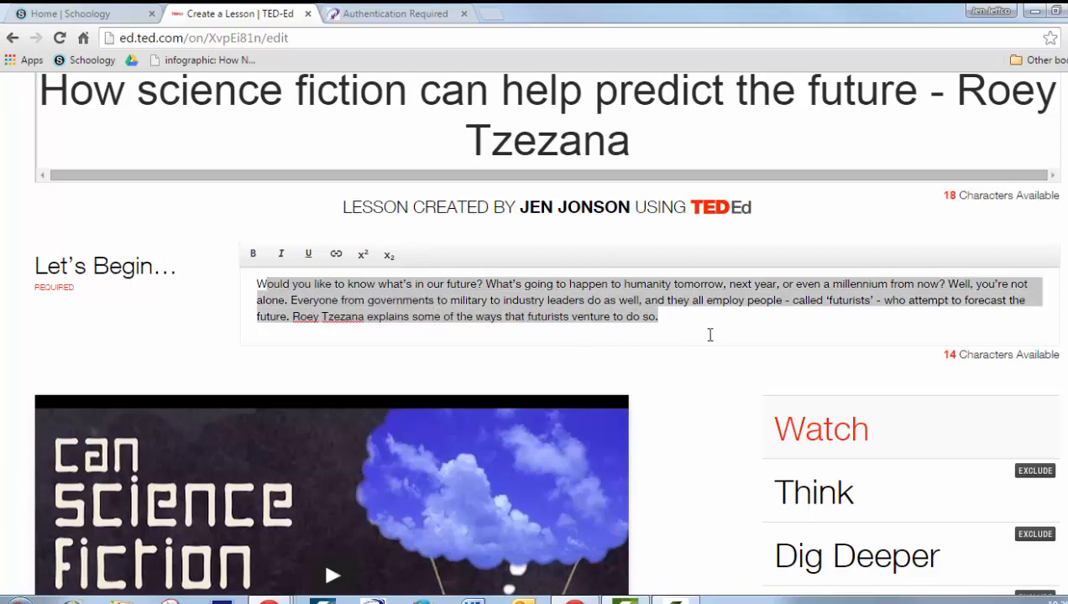
{"action": "scroll", "coordinate": [534, 334], "scroll_direction": "up", "scroll_amount": 2}
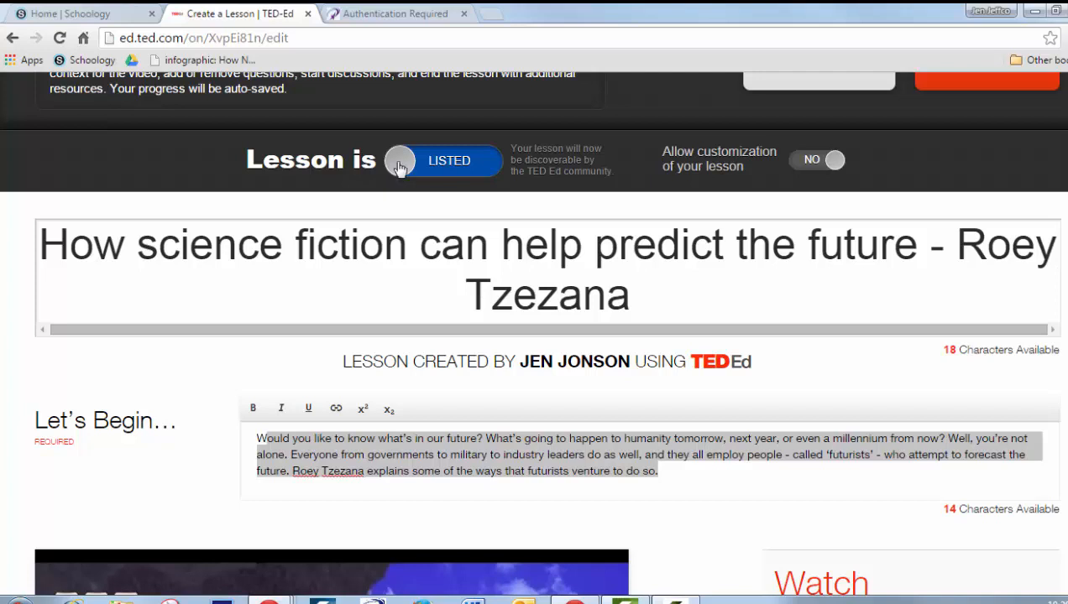
{"action": "left_click", "coordinate": [487, 167]}
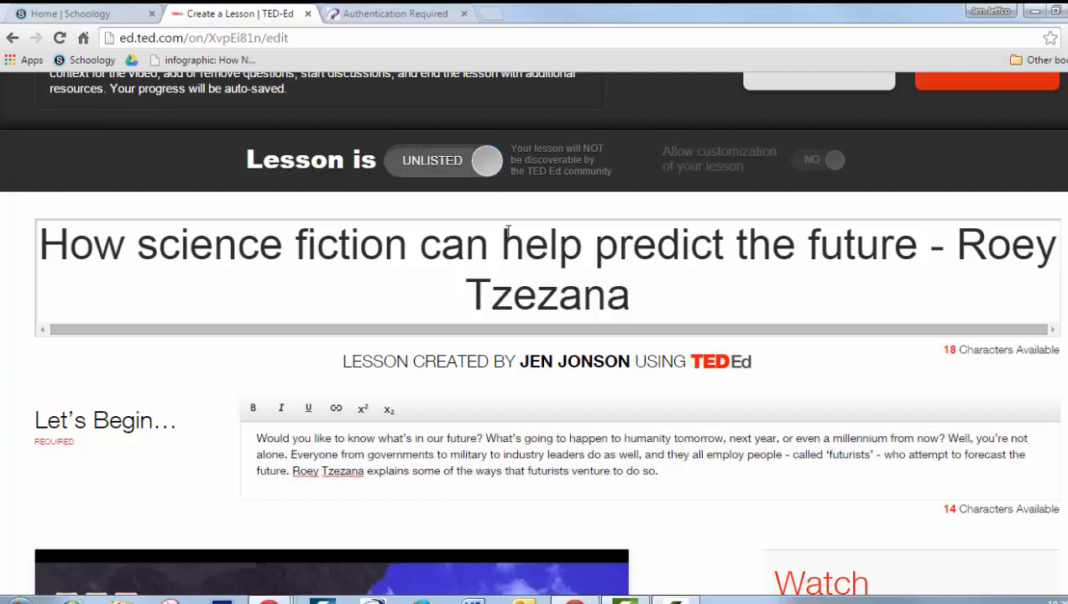
Open the Think section and start creating a new multiple-choice question
{"action": "scroll", "coordinate": [322, 491], "scroll_direction": "down", "scroll_amount": 5}
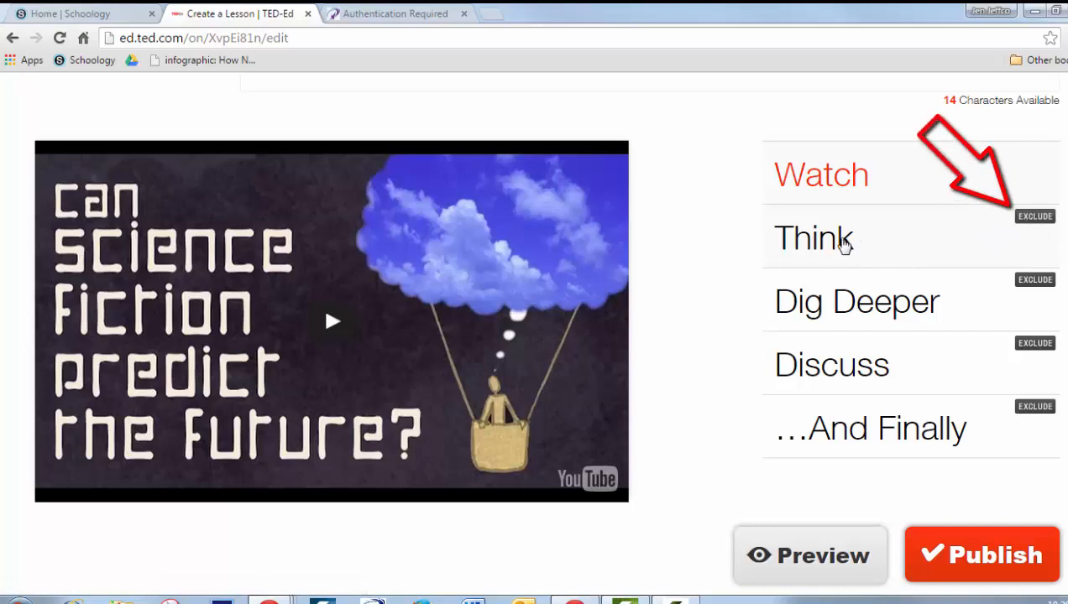
{"action": "left_click", "coordinate": [829, 244]}
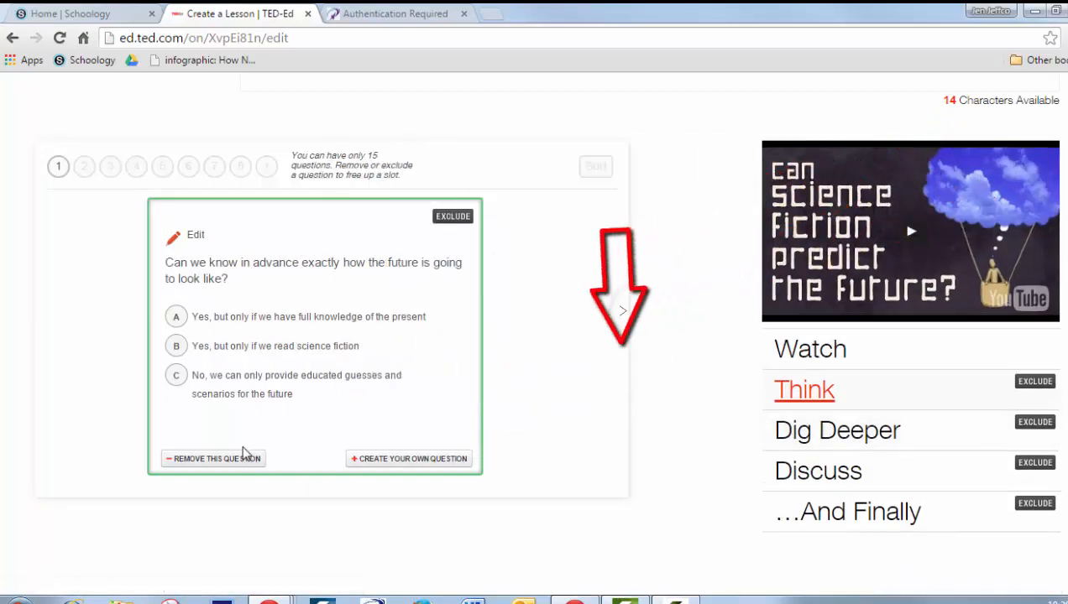
{"action": "left_click", "coordinate": [412, 459]}
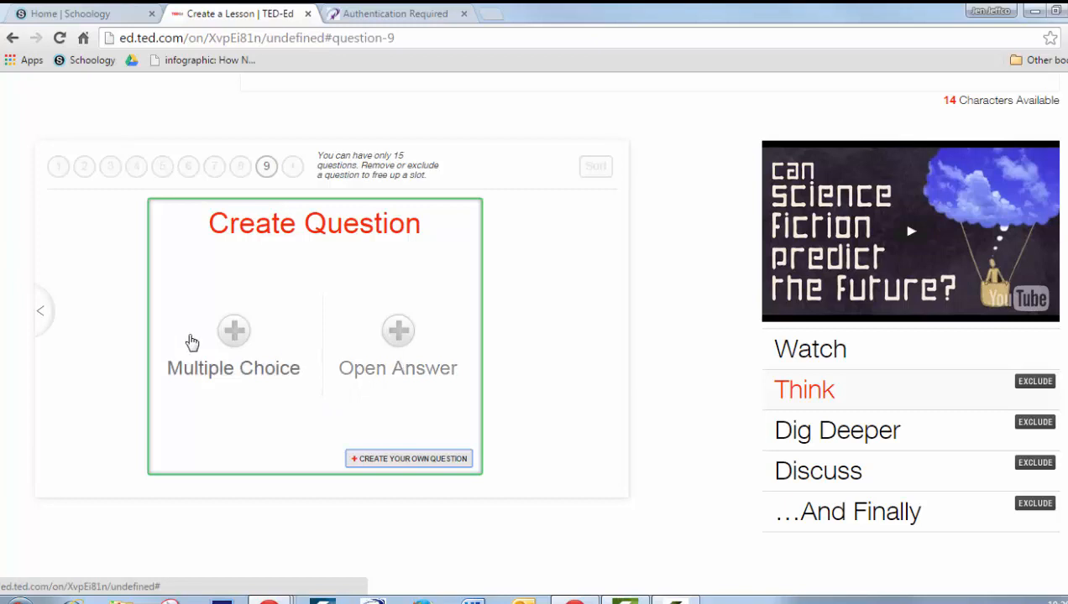
{"action": "left_click", "coordinate": [235, 342]}
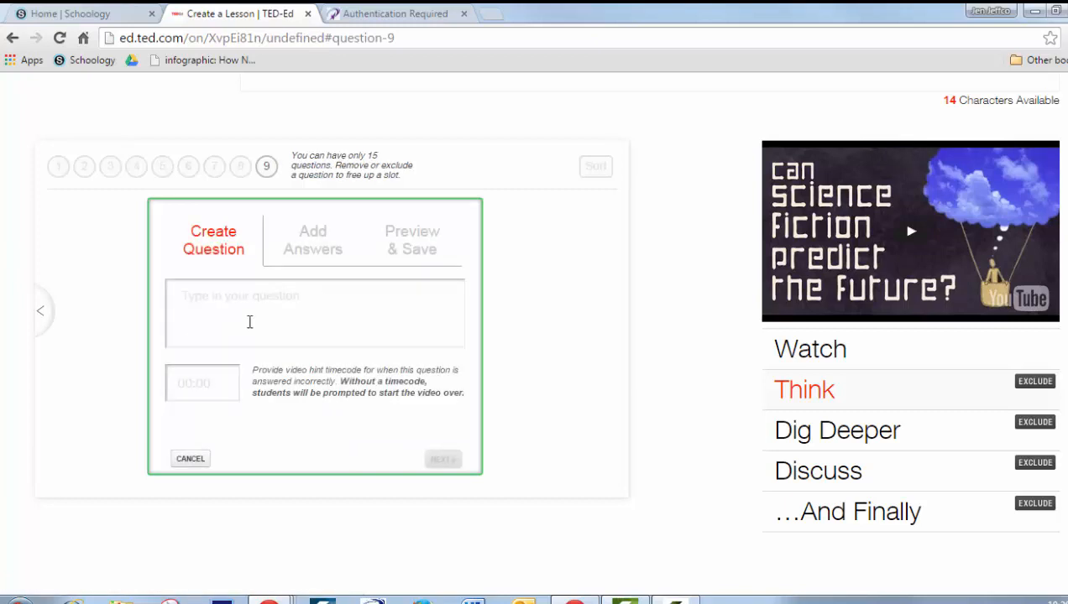
Write the question "Type your question here" with a video hint timecode of 3:10 and continue to the answers
{"action": "left_click", "coordinate": [260, 317]}
{"action": "type", "text": "Type your question here"}
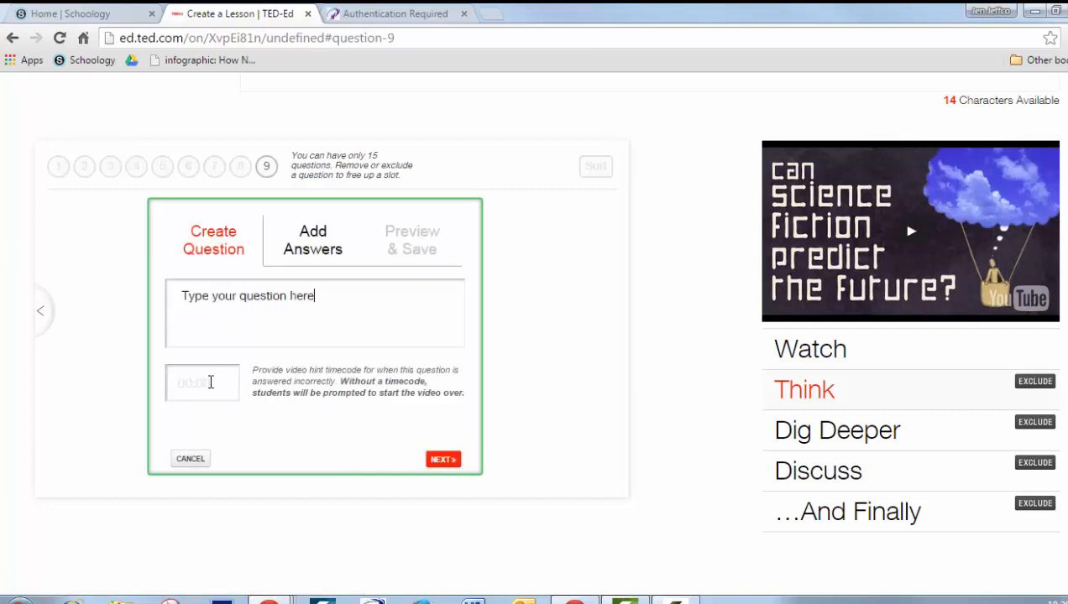
{"action": "left_click", "coordinate": [211, 383]}
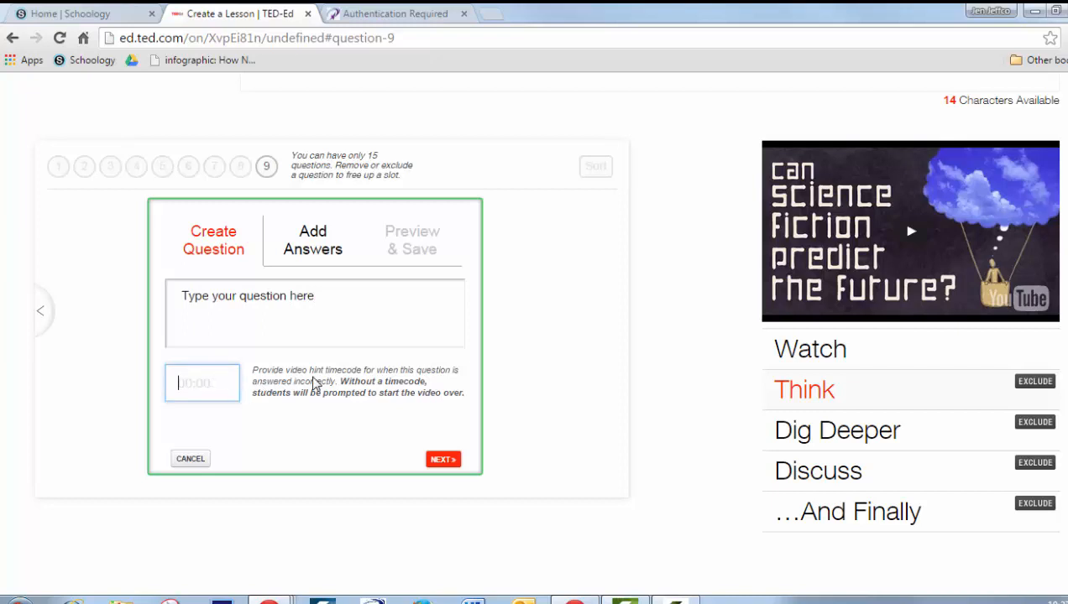
{"action": "type", "text": "3:10"}
{"action": "left_click_drag", "start_coordinate": [377, 306], "coordinate": [194, 295]}
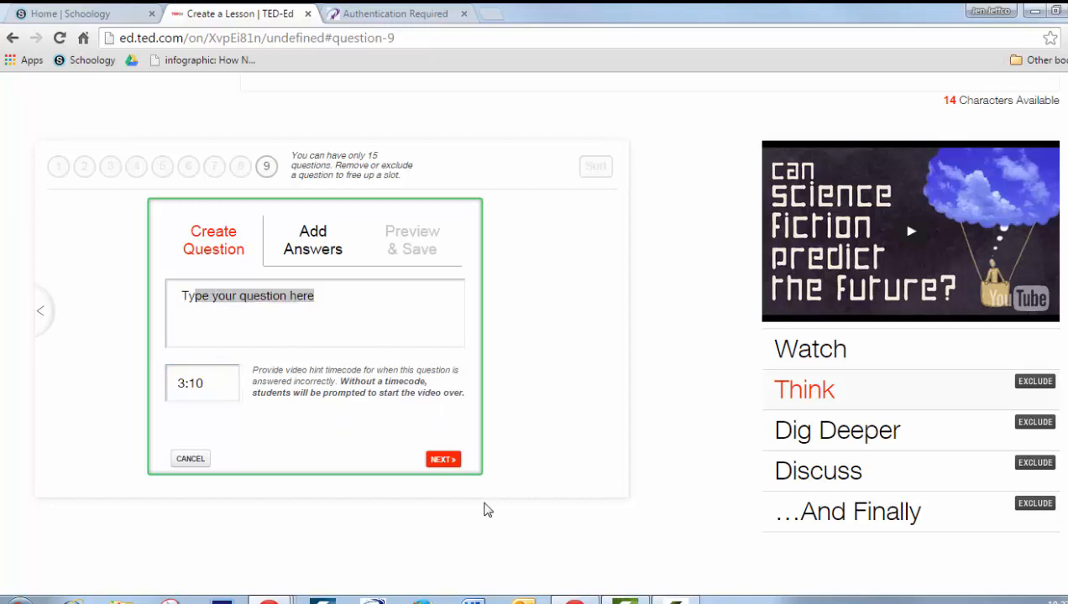
{"action": "left_click", "coordinate": [434, 465]}
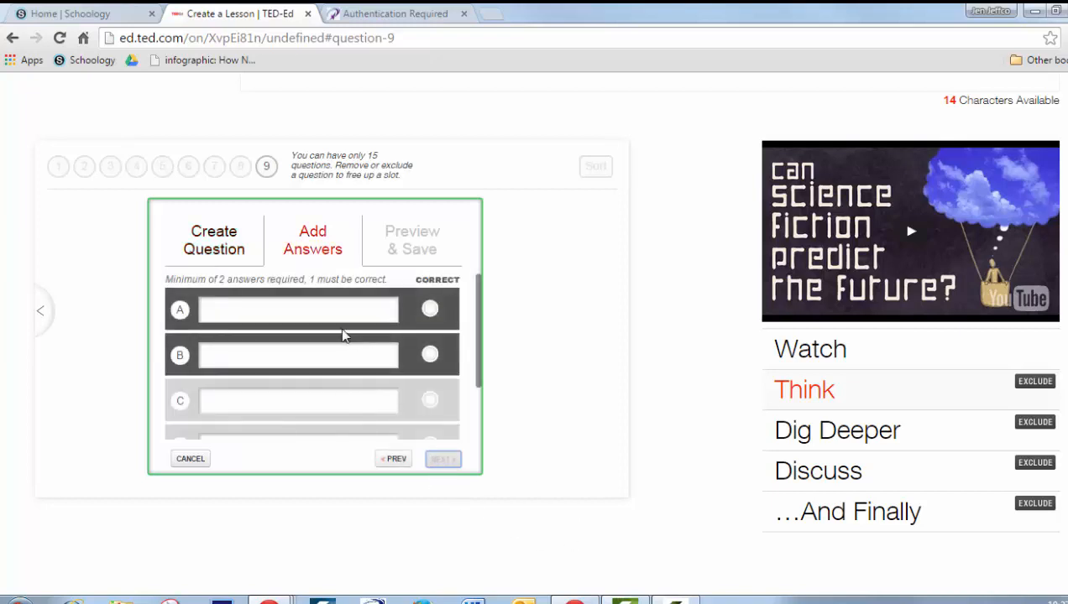
Fill answer A with "Correct Answer" and answer B with "Other Correct Answer"
{"action": "left_click", "coordinate": [360, 307]}
{"action": "type", "text": "Correc"}
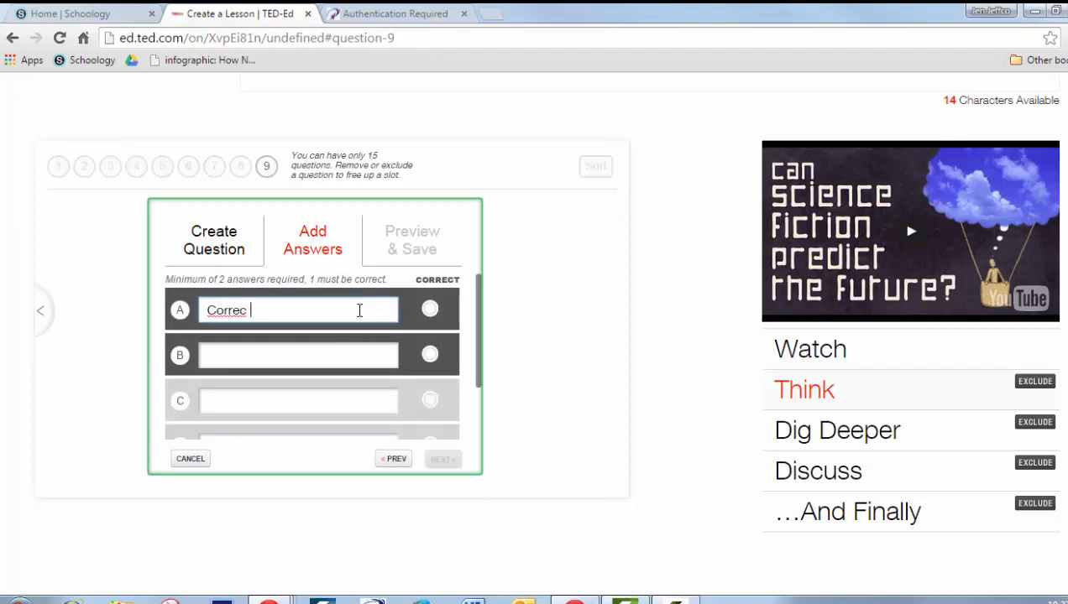
{"action": "type", "text": "t Answer A"}
{"action": "key", "text": "BackSpace"}
{"action": "left_click", "coordinate": [315, 355]}
{"action": "type", "text": "Correct"}
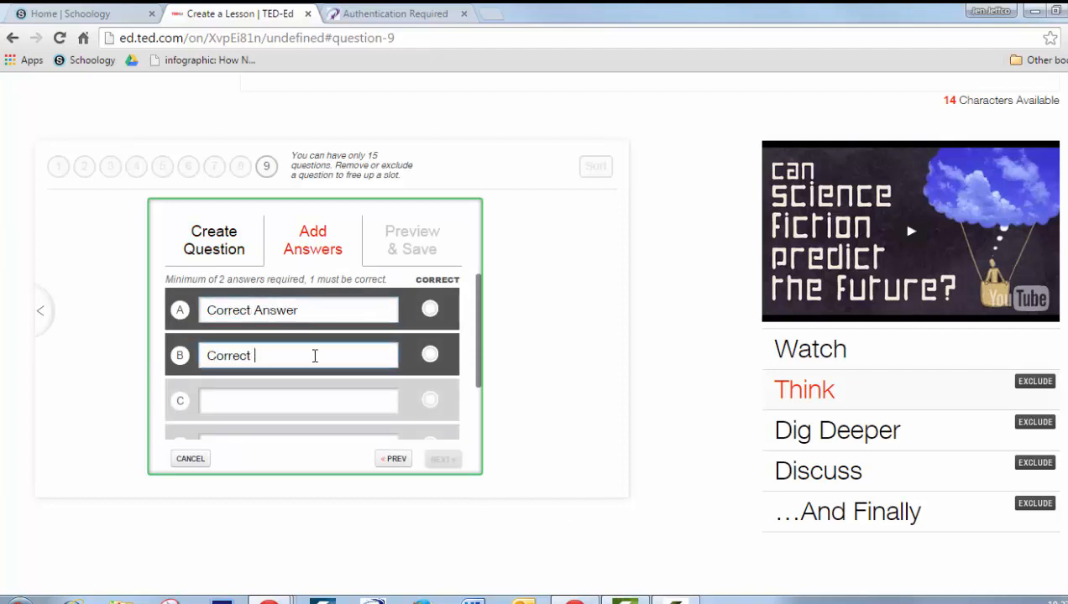
{"action": "key", "text": "BackSpace"}
{"action": "key", "text": "BackSpace"}
{"action": "key", "text": "BackSpace"}
{"action": "key", "text": "BackSpace"}
{"action": "key", "text": "BackSpace"}
{"action": "key", "text": "BackSpace"}
{"action": "key", "text": "BackSpace"}
{"action": "type", "text": "Other Correct Answer"}
Fill answers C and D each with "Wrong Answer"
{"action": "key", "text": "Tab"}
{"action": "type", "text": "Wrong Answer"}
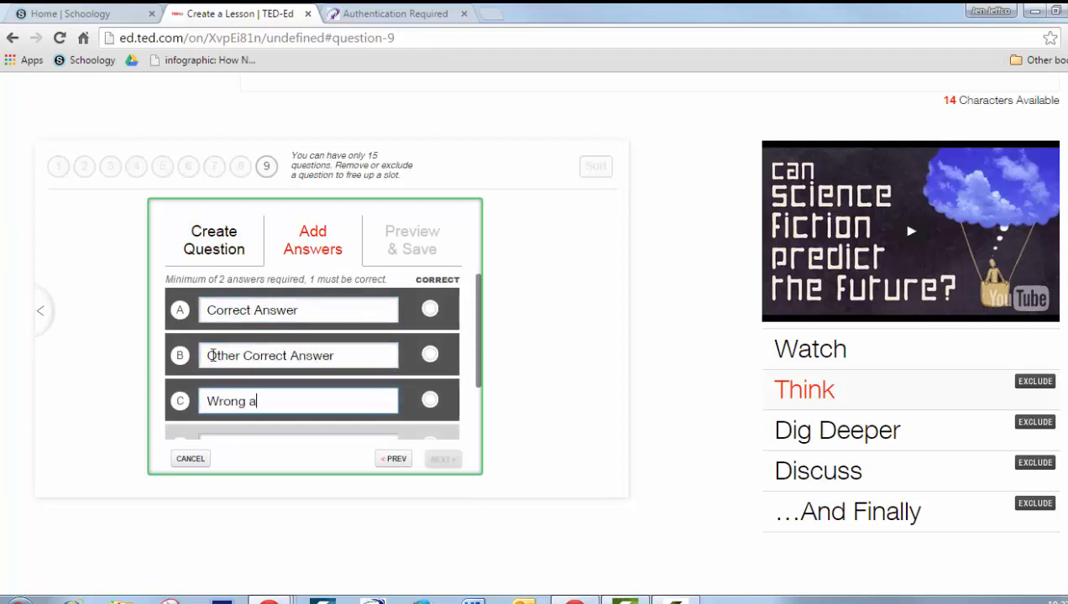
{"action": "key", "text": "Tab"}
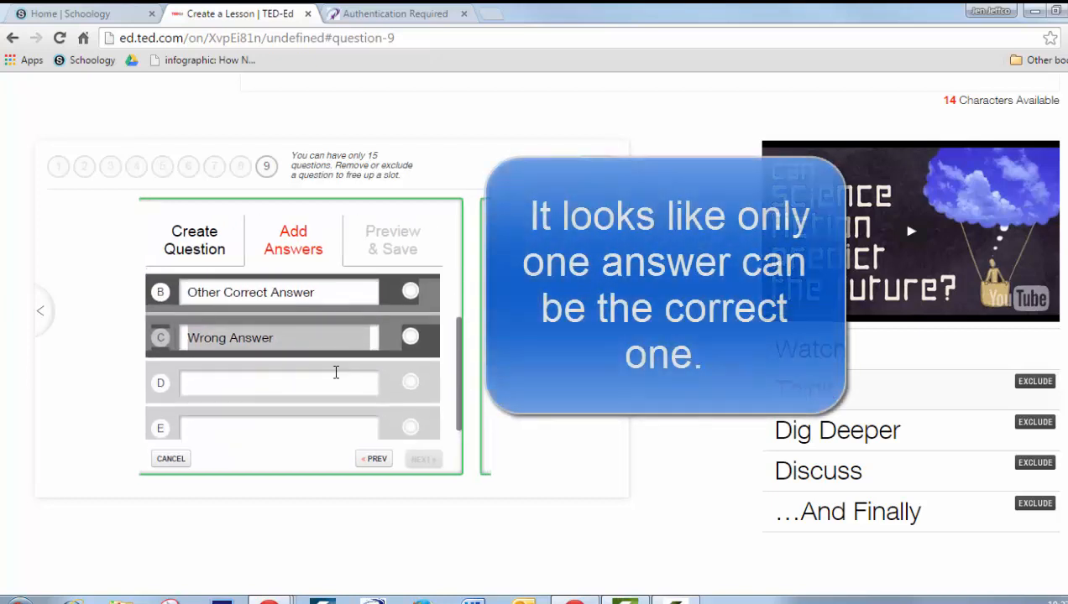
{"action": "type", "text": "Wrong Answer"}
Try to mark both answers A and B as correct, then preview and save the question
{"action": "left_click_drag", "start_coordinate": [458, 373], "coordinate": [466, 313]}
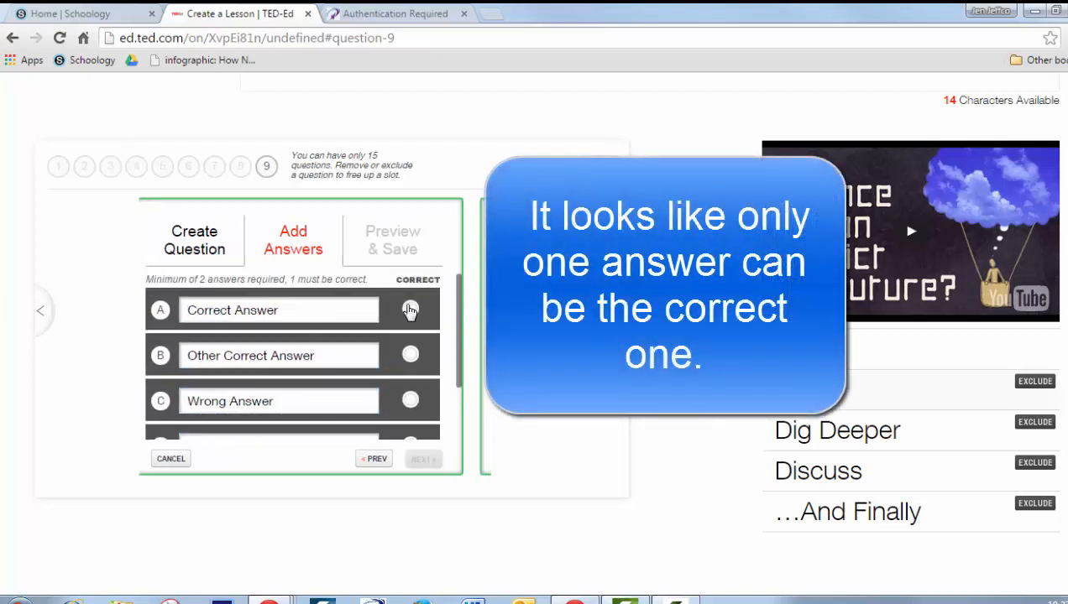
{"action": "left_click", "coordinate": [409, 311]}
{"action": "left_click", "coordinate": [409, 359]}
{"action": "left_click", "coordinate": [423, 460]}
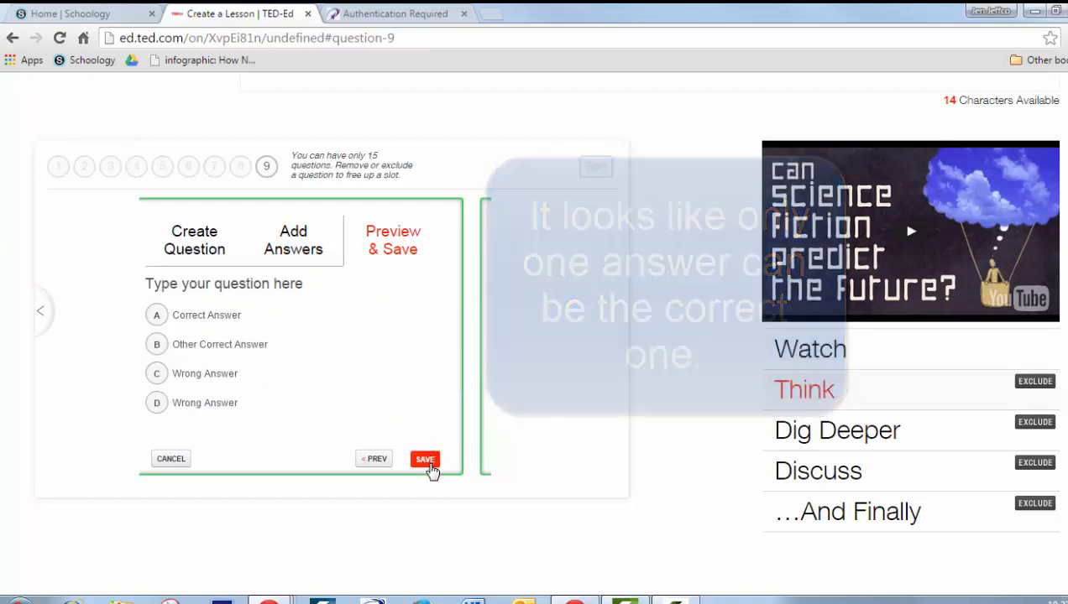
{"action": "left_click", "coordinate": [426, 463]}
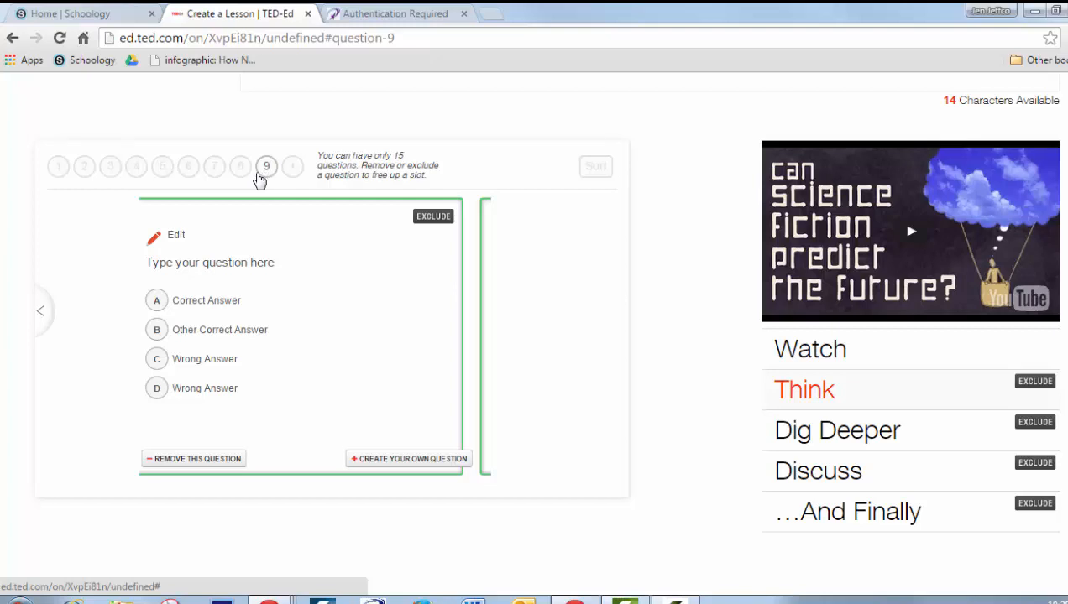
Open question 6 of the Think section, then view the Dig Deeper resources
{"action": "left_click", "coordinate": [189, 167]}
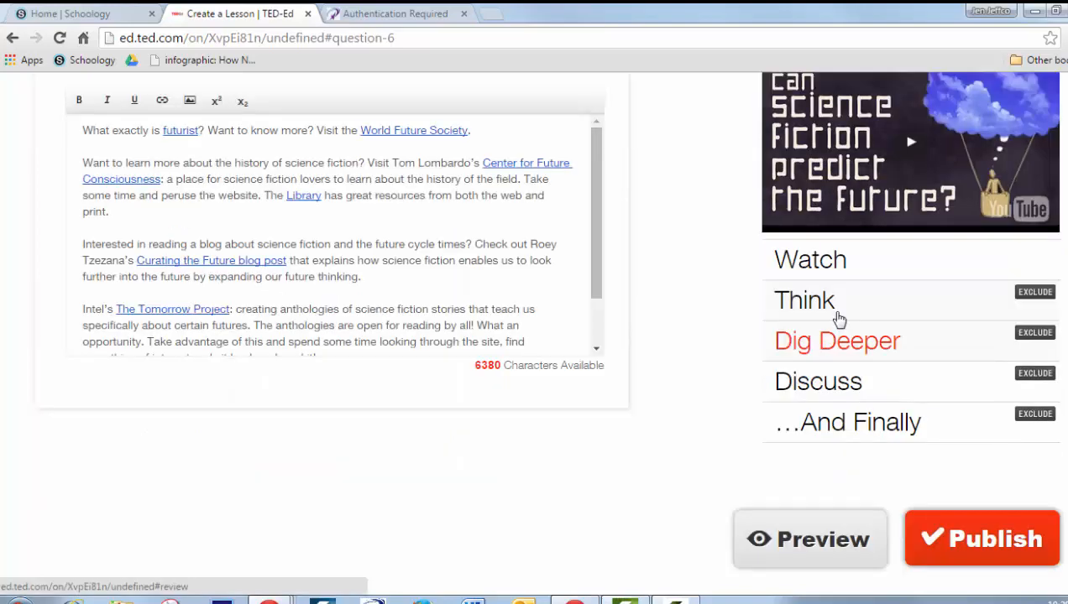
{"action": "left_click", "coordinate": [832, 309]}
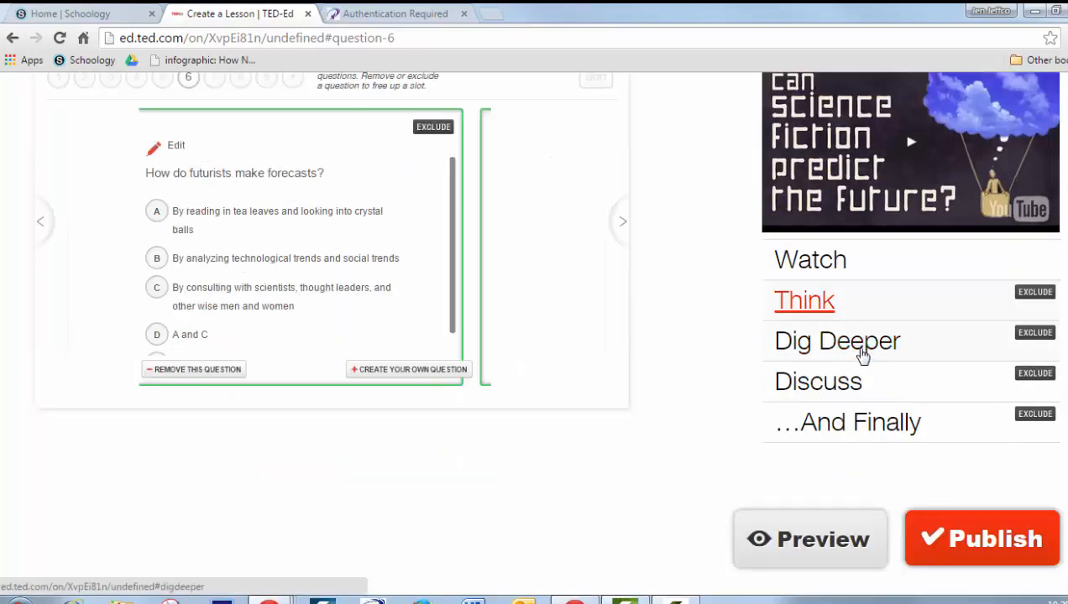
{"action": "left_click", "coordinate": [863, 356]}
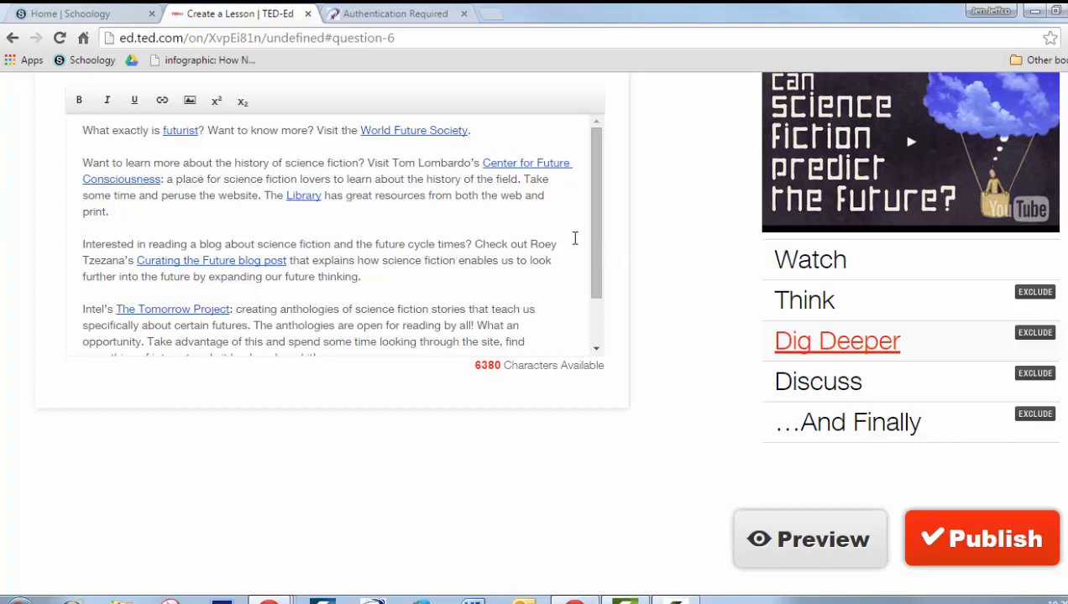
{"action": "left_click_drag", "start_coordinate": [592, 220], "coordinate": [601, 176]}
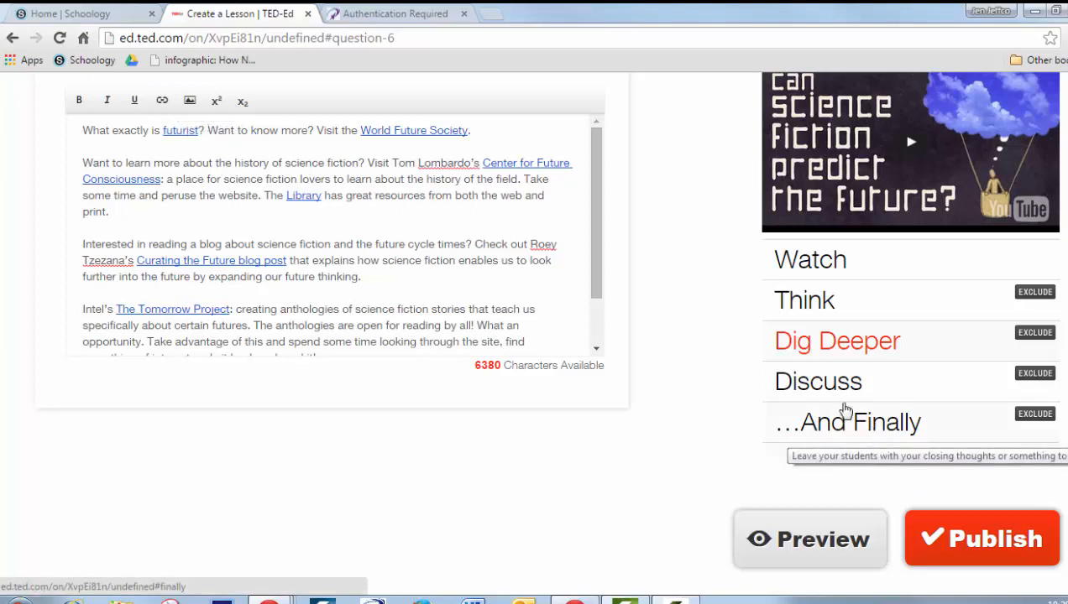
Exclude the existing guided discussion in the Discuss section
{"action": "left_click", "coordinate": [820, 382]}
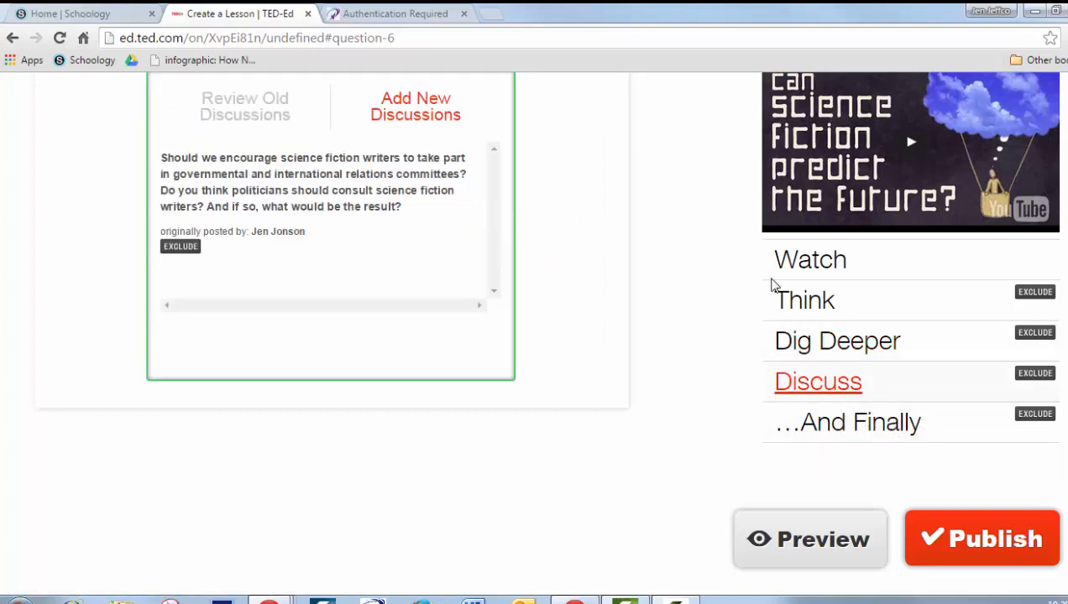
{"action": "scroll", "coordinate": [923, 302], "scroll_direction": "up", "scroll_amount": 2}
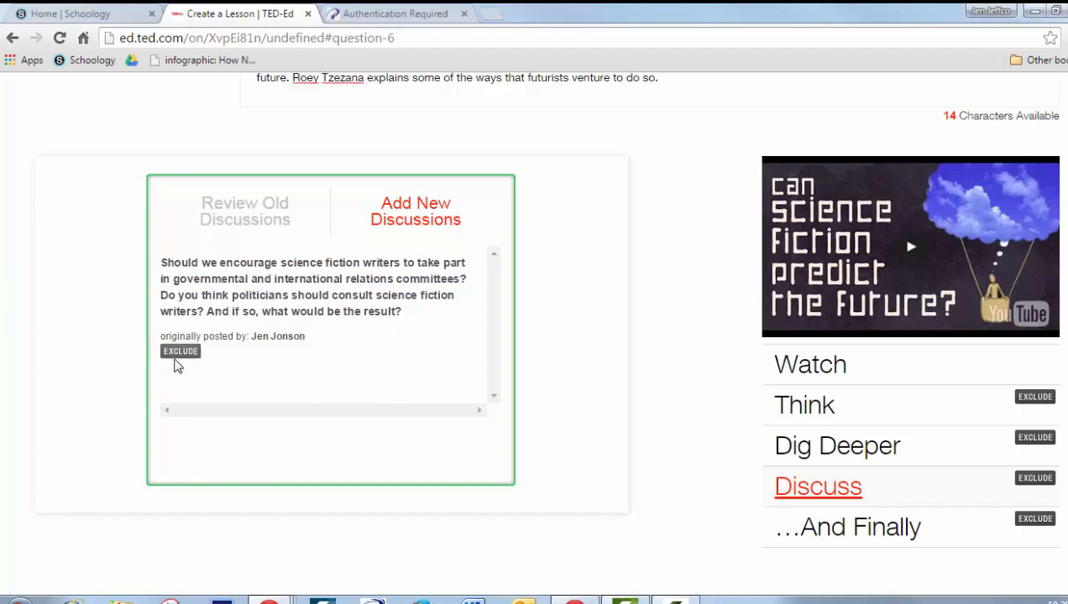
{"action": "left_click", "coordinate": [193, 356]}
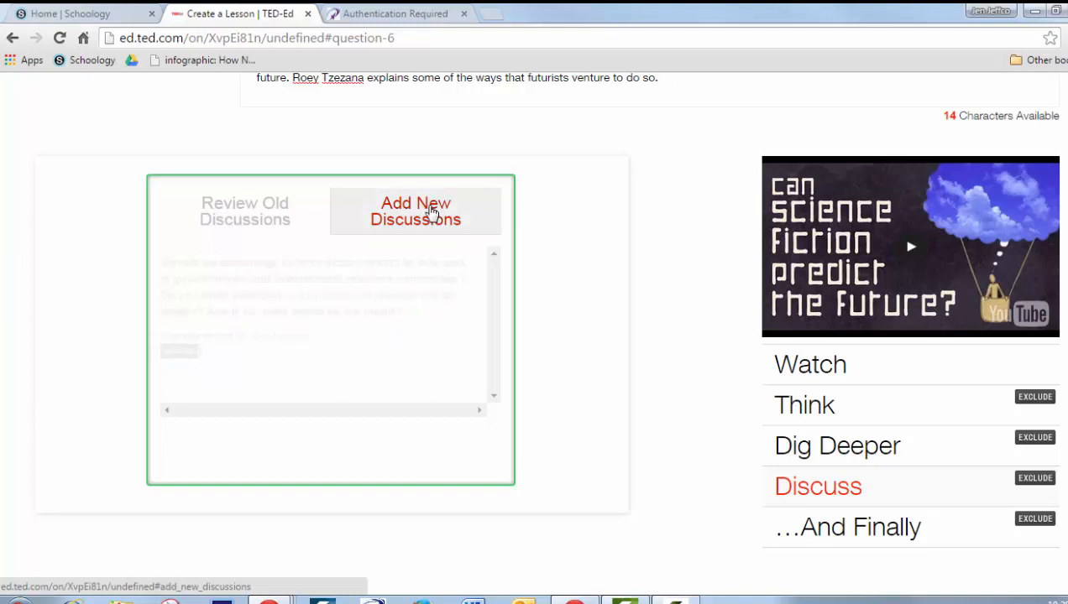
Add a new discussion titled "Do the ideas in science fiction inspire invention or simply reflect the emerging trends in science and technology?"
{"action": "left_click", "coordinate": [431, 212]}
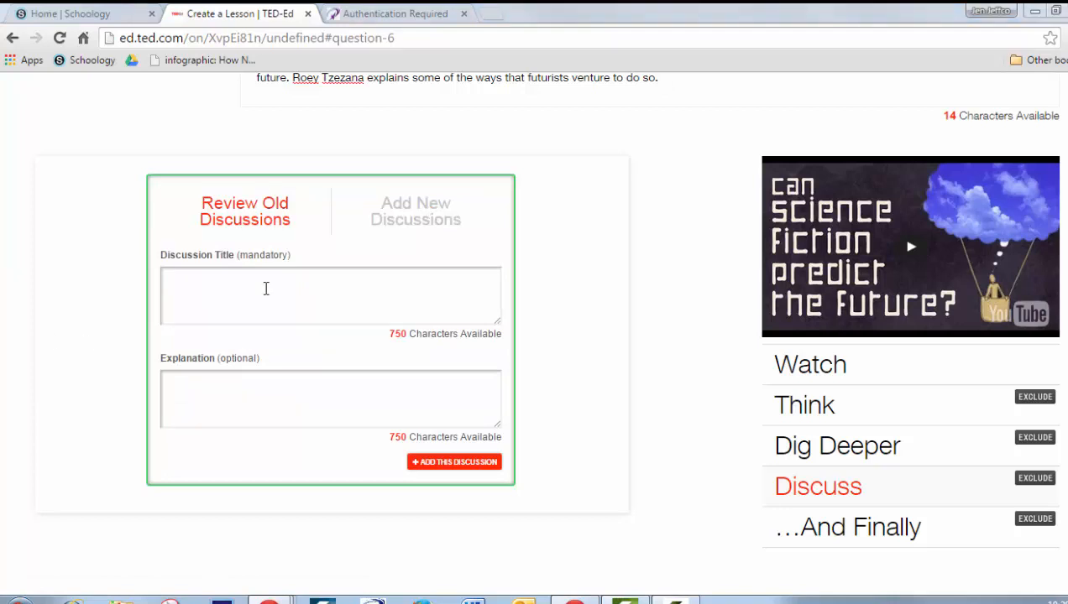
{"action": "left_click", "coordinate": [265, 288]}
{"action": "type", "text": "Do the ideas in science fiction inspire invention or simply reflect the emerging trends in science and technology?"}
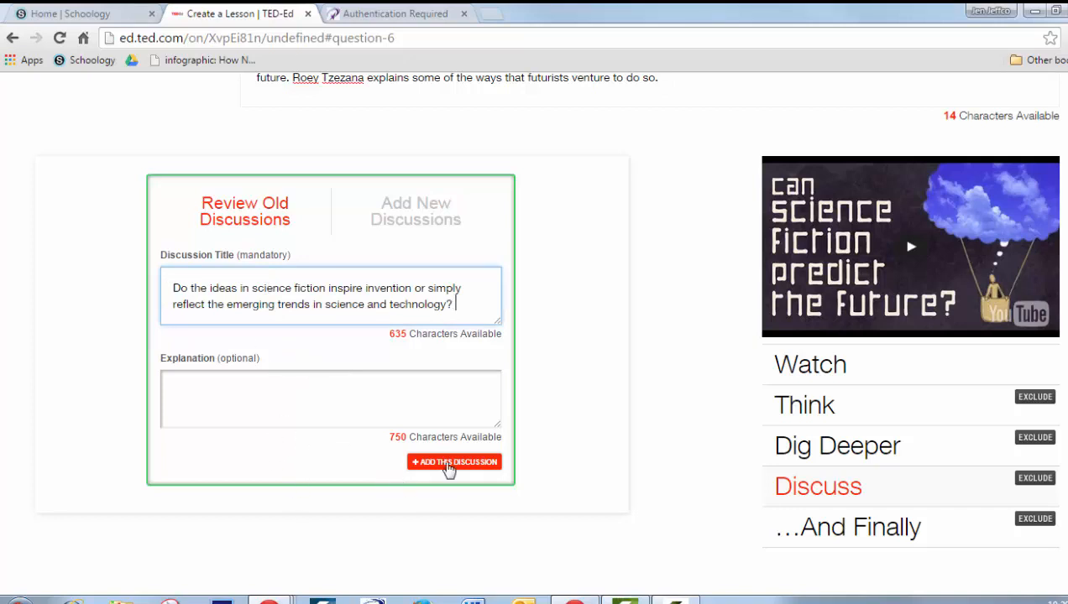
{"action": "left_click", "coordinate": [449, 464]}
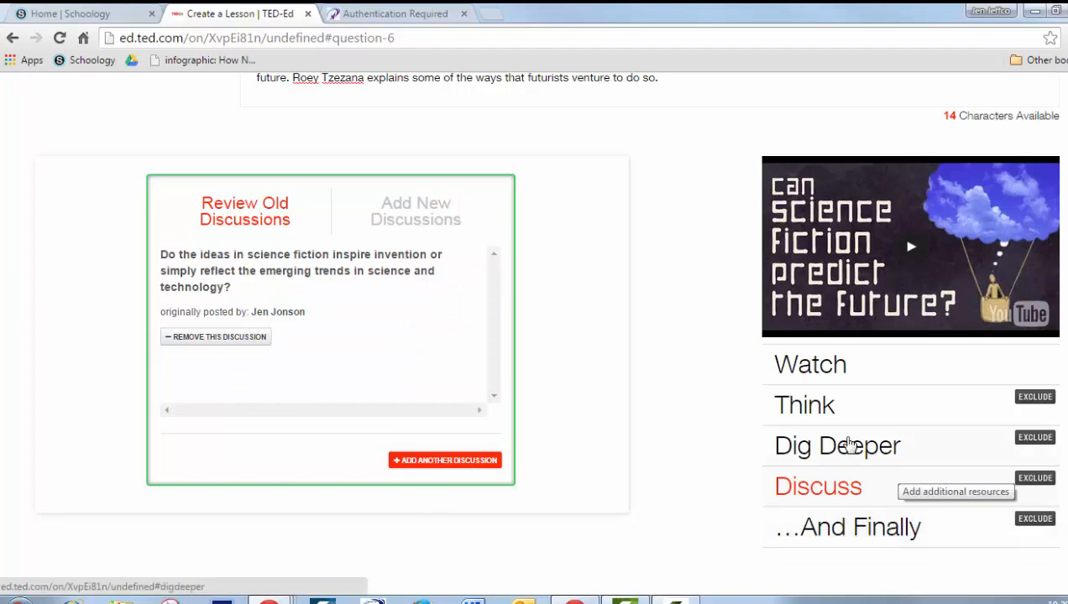
Check the …And Finally section and open the lesson preview
{"action": "scroll", "coordinate": [534, 336], "scroll_direction": "down", "scroll_amount": 1}
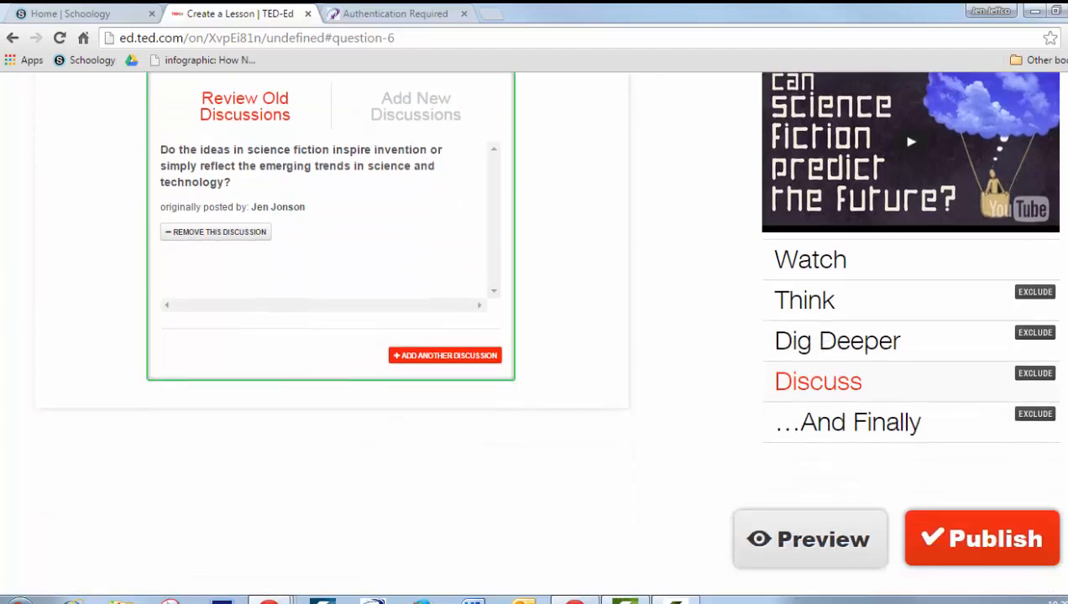
{"action": "left_click", "coordinate": [825, 422]}
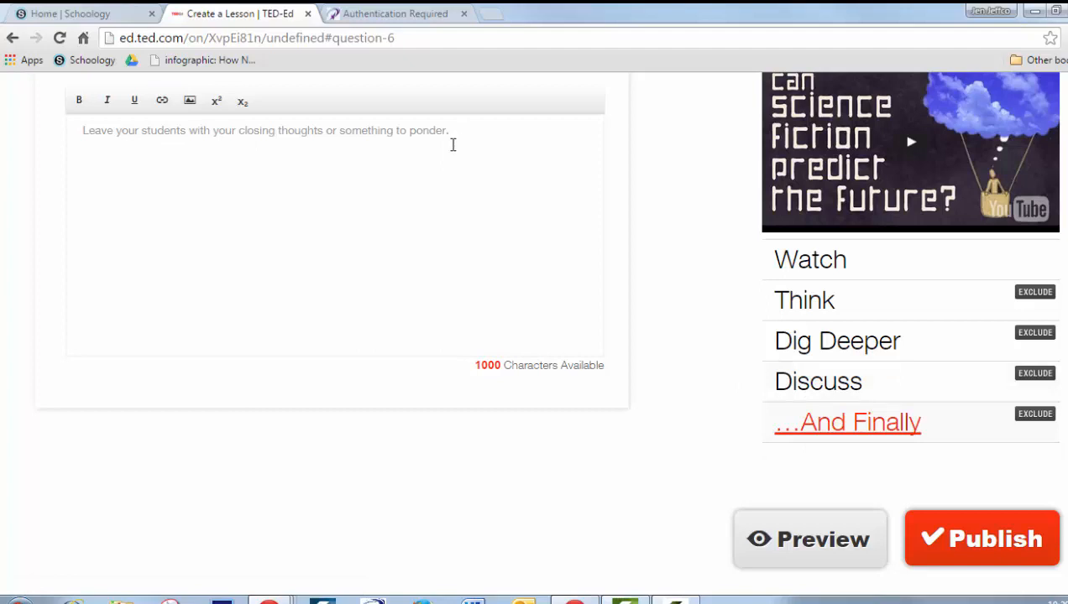
{"action": "left_click", "coordinate": [794, 541]}
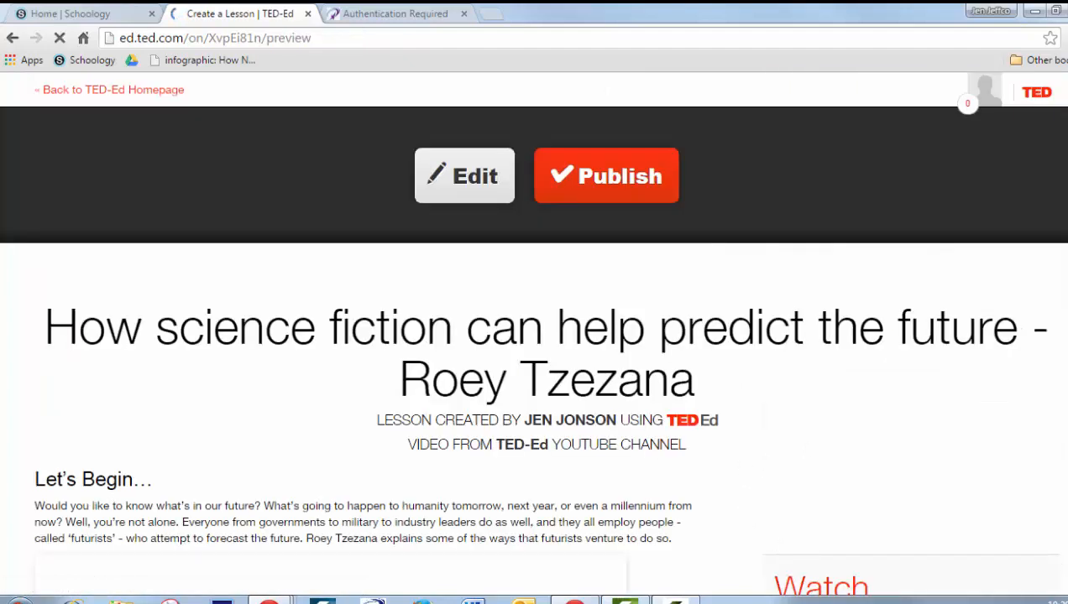
Browse the preview's Think, Dig Deeper and Discuss sections
{"action": "scroll", "coordinate": [787, 541], "scroll_direction": "down", "scroll_amount": 2}
{"action": "scroll", "coordinate": [786, 540], "scroll_direction": "down", "scroll_amount": 2}
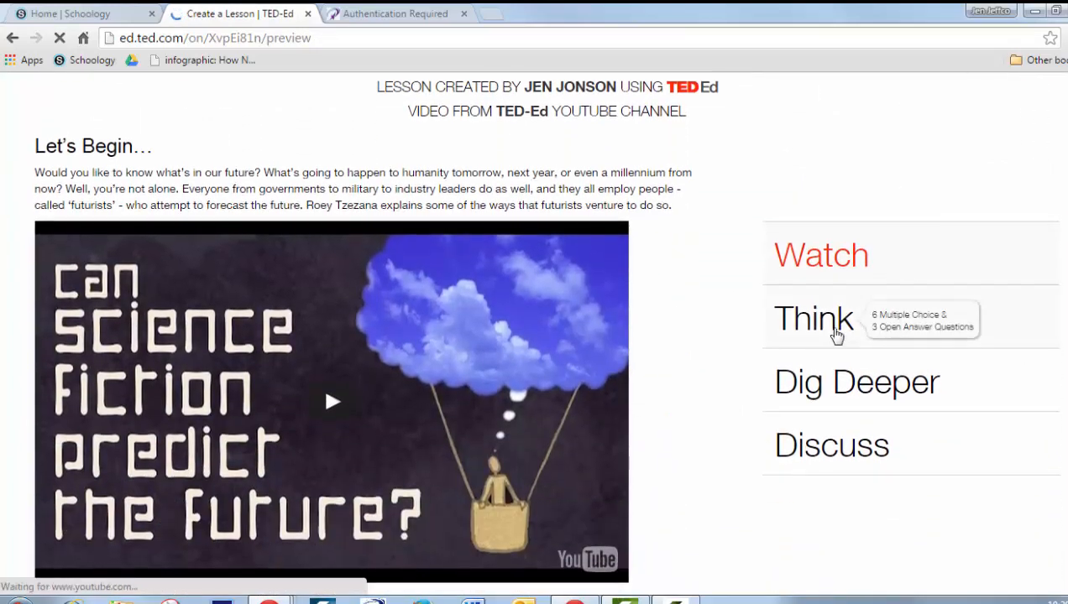
{"action": "left_click", "coordinate": [831, 327]}
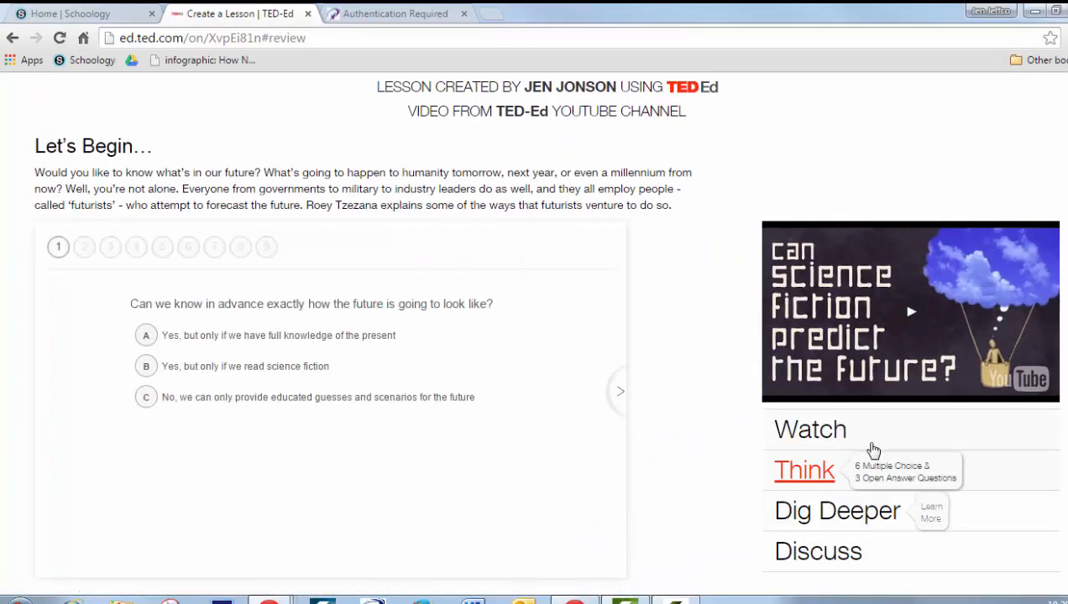
{"action": "left_click", "coordinate": [840, 512]}
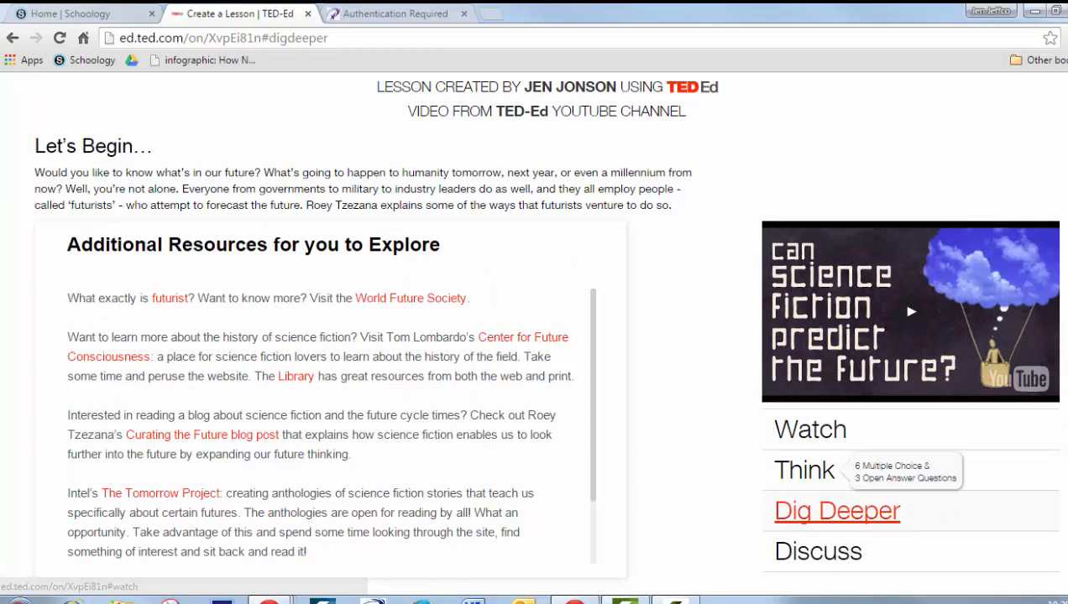
{"action": "scroll", "coordinate": [946, 460], "scroll_direction": "down", "scroll_amount": 1}
{"action": "left_click", "coordinate": [848, 442]}
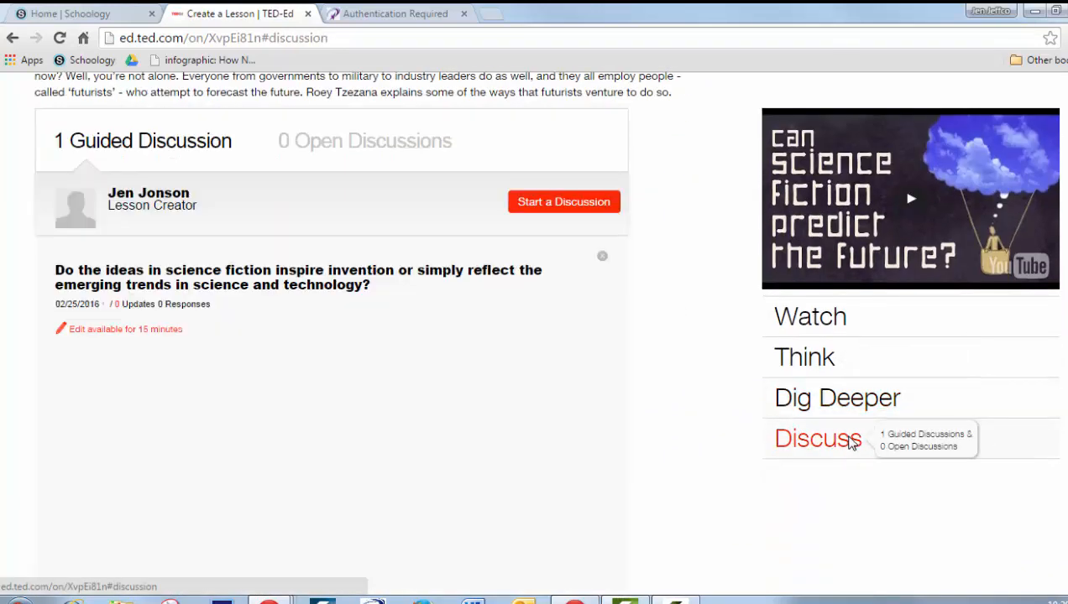
{"action": "scroll", "coordinate": [924, 405], "scroll_direction": "up", "scroll_amount": 5}
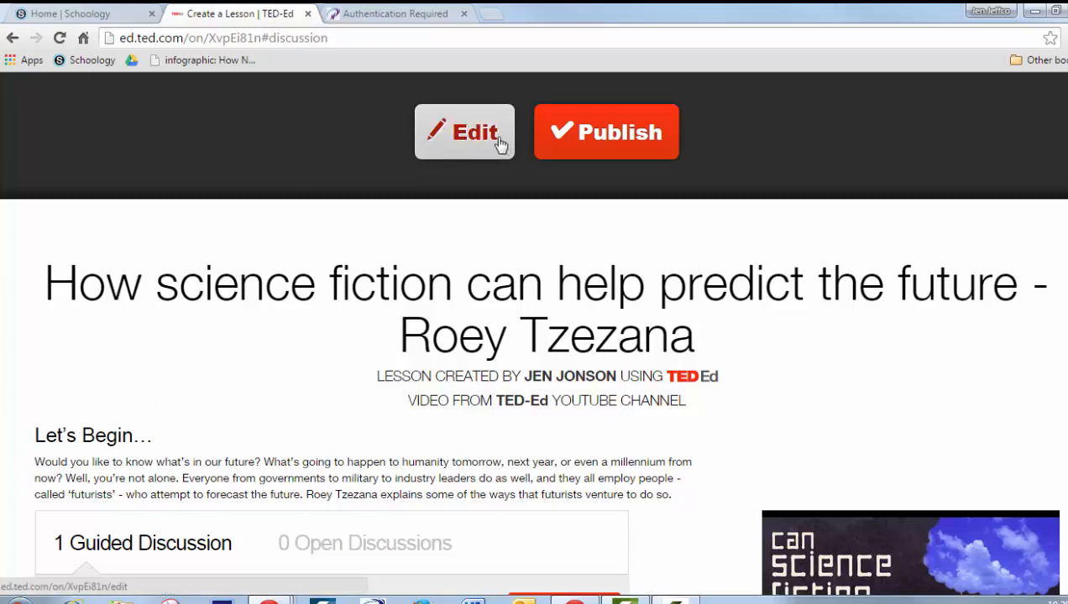
Publish the lesson, copy its lesson link, and close the sharing dialog
{"action": "left_click", "coordinate": [613, 141]}
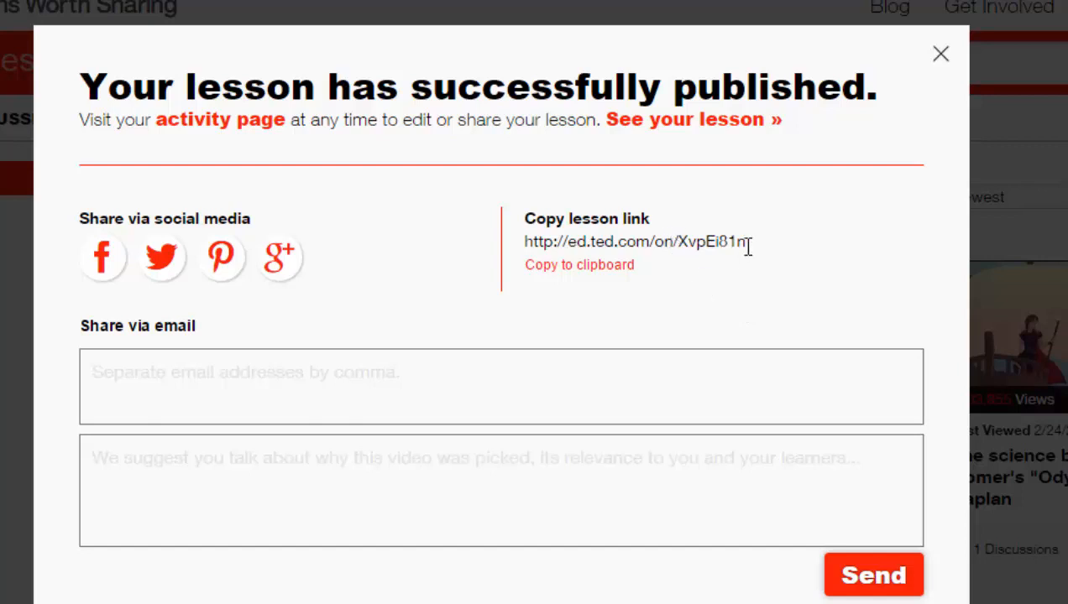
{"action": "left_click", "coordinate": [581, 268]}
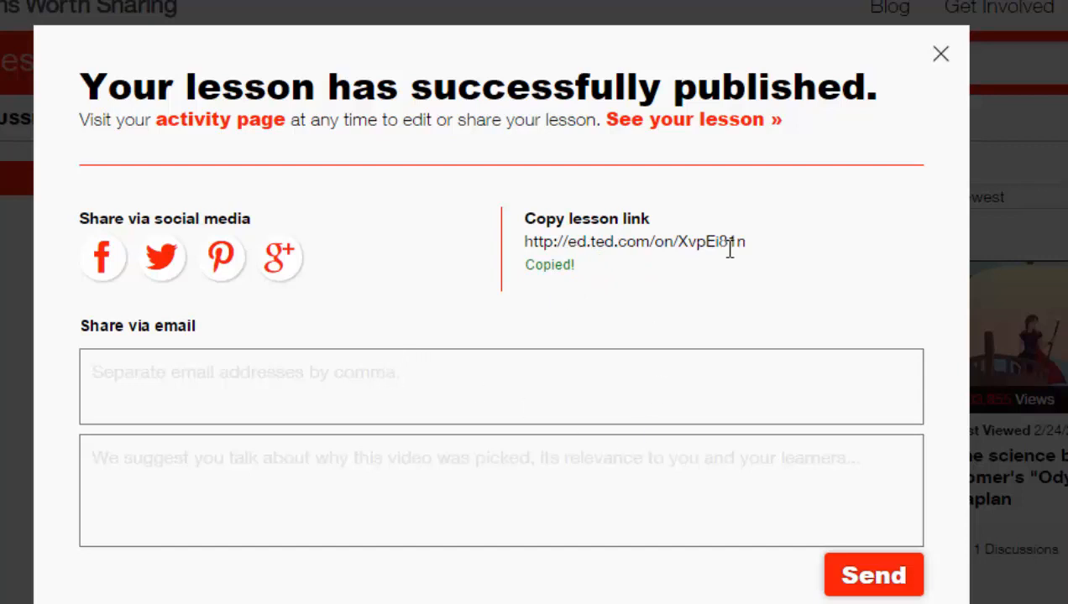
{"action": "left_click_drag", "start_coordinate": [744, 241], "coordinate": [503, 233]}
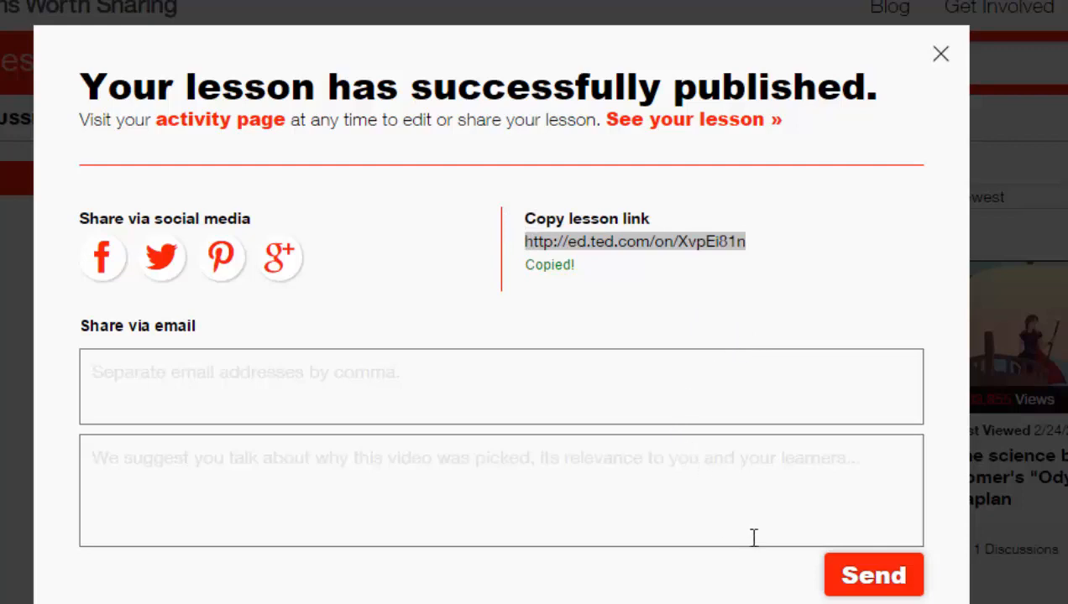
{"action": "left_click", "coordinate": [940, 57]}
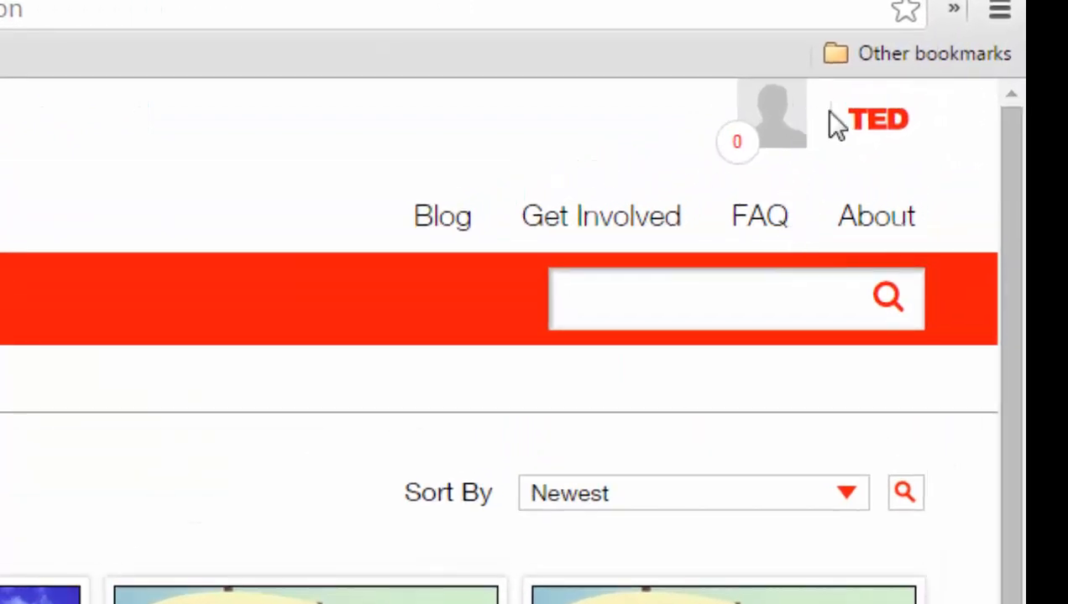
Open your lessons list from the profile menu
{"action": "left_click", "coordinate": [785, 126]}
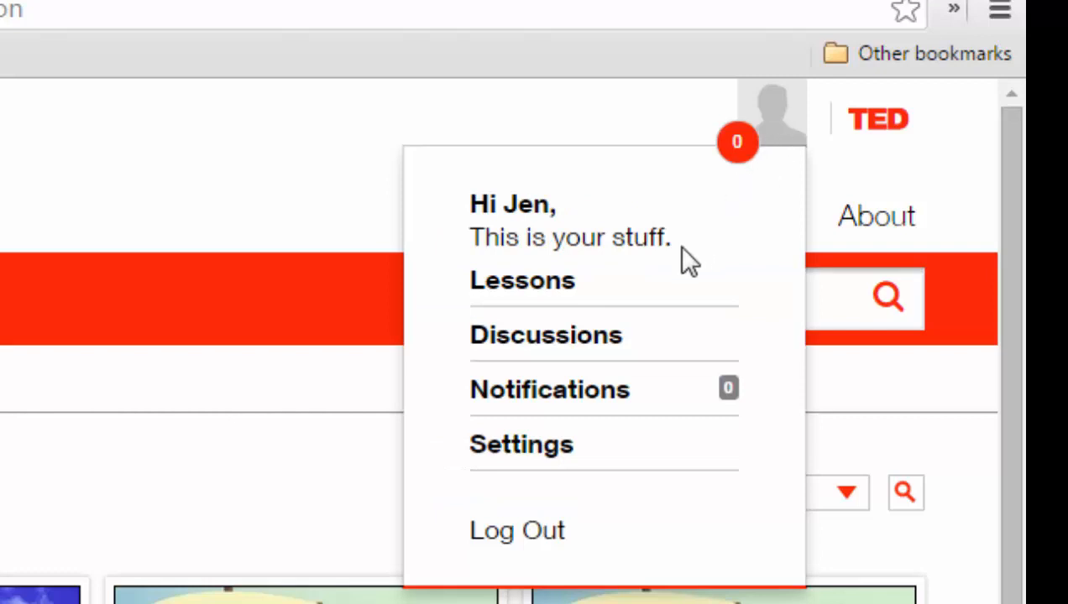
{"action": "left_click", "coordinate": [542, 283]}
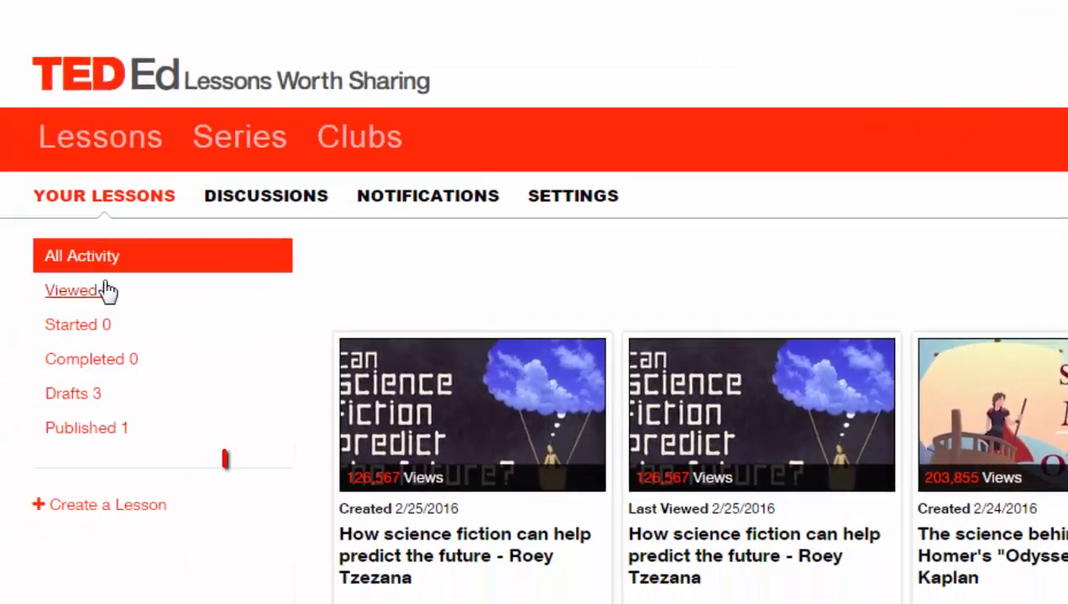
Filter your lessons to show only the published ones
{"action": "left_click", "coordinate": [86, 429]}
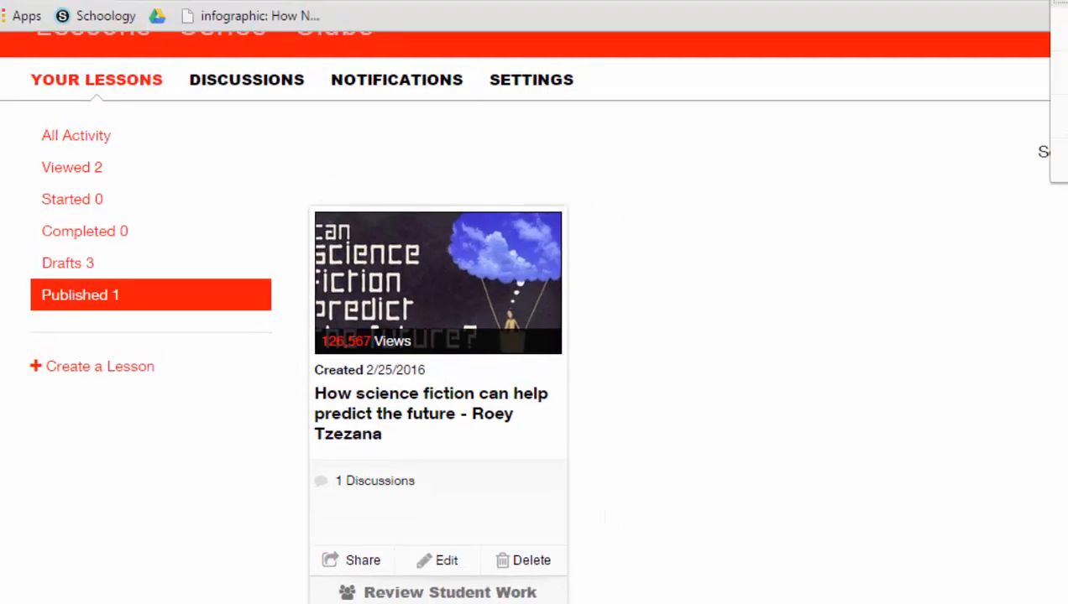
{"action": "left_click", "coordinate": [971, 40]}
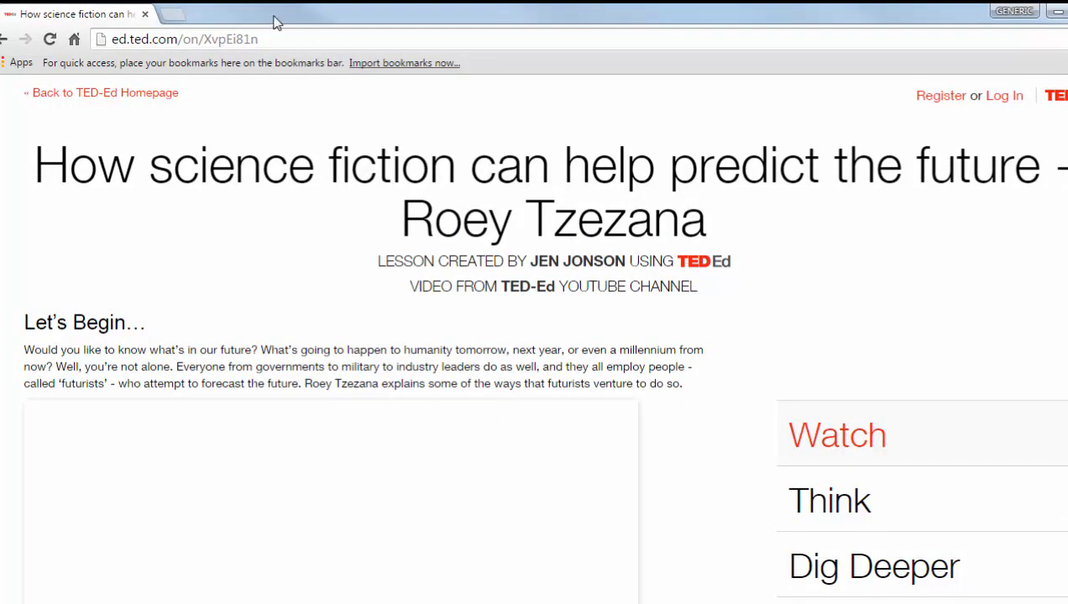
Open the shared lesson link as a student and try answering the first Think question with option A
{"action": "left_click_drag", "start_coordinate": [269, 38], "coordinate": [113, 37]}
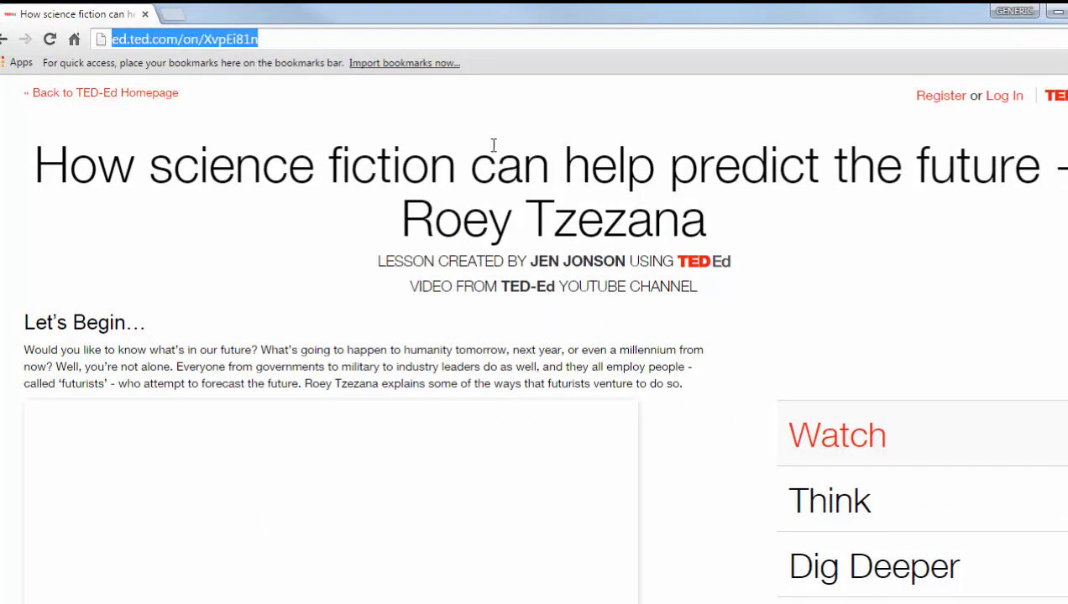
{"action": "scroll", "coordinate": [534, 339], "scroll_direction": "down", "scroll_amount": 3}
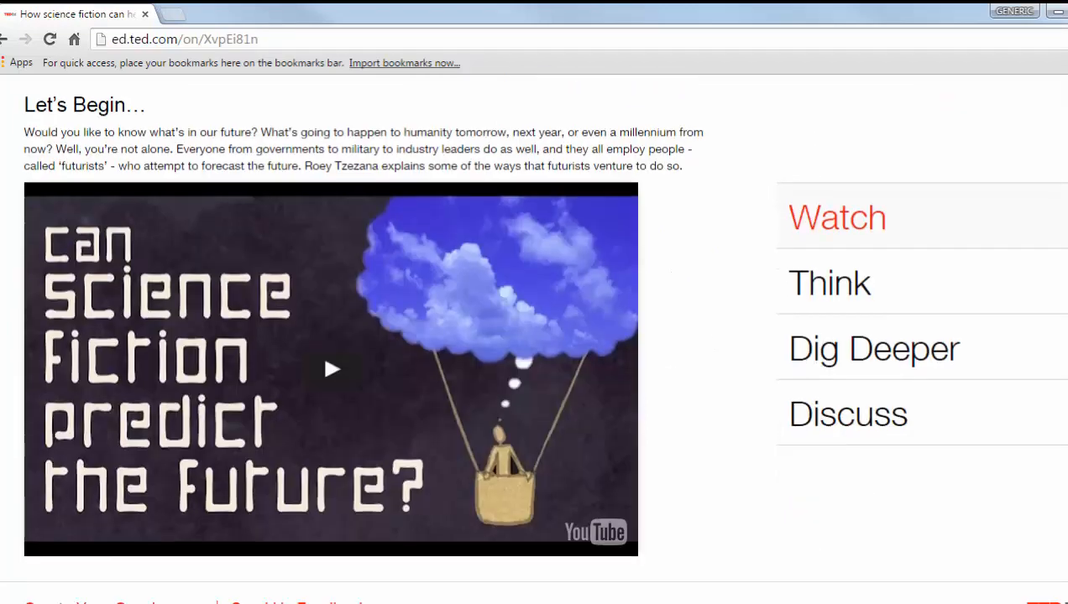
{"action": "left_click", "coordinate": [808, 287]}
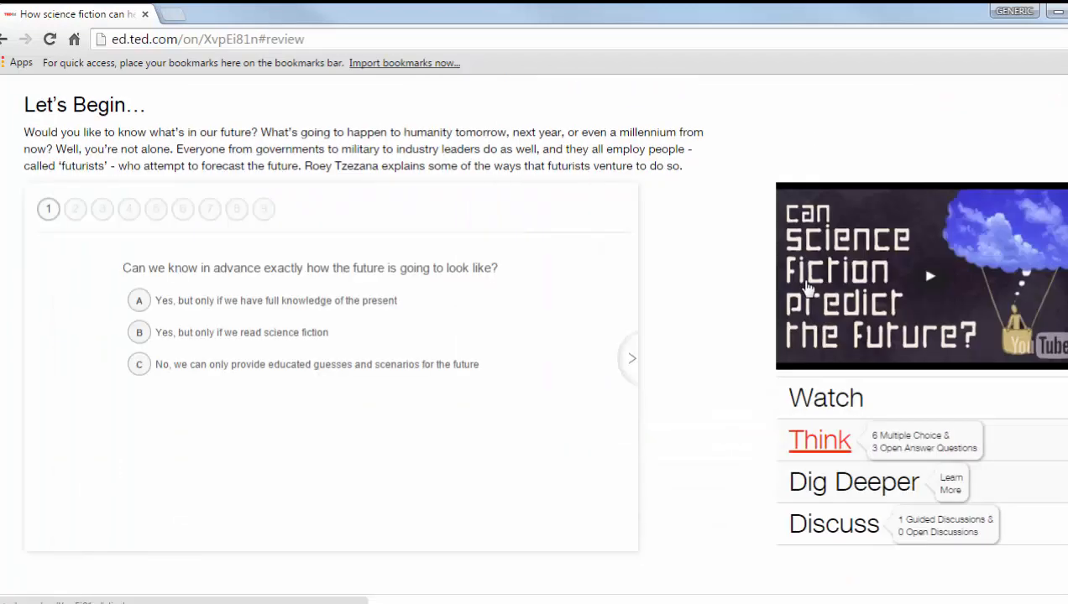
{"action": "left_click", "coordinate": [139, 301]}
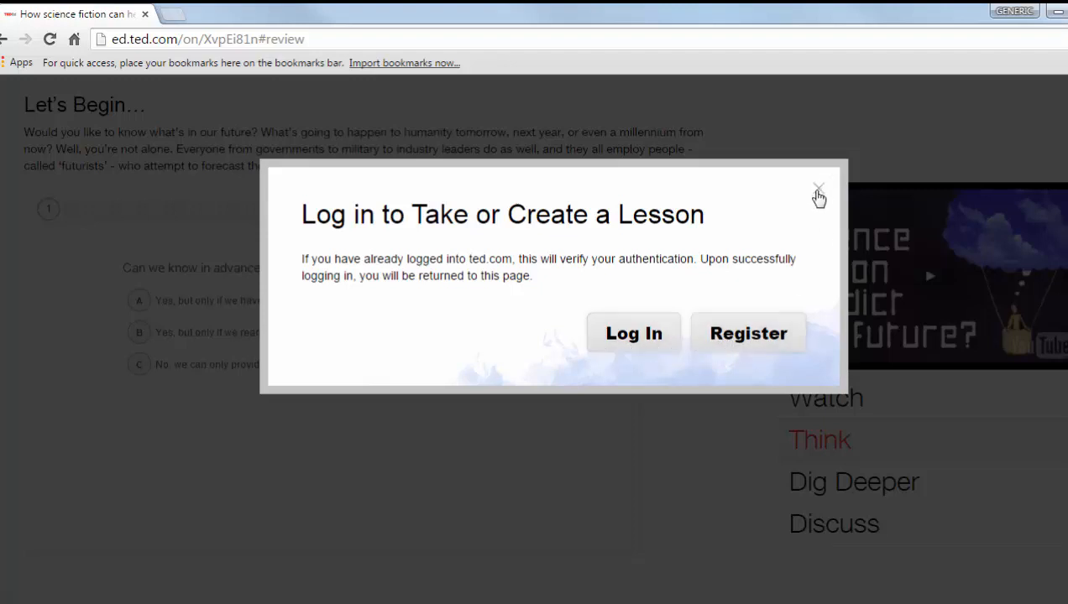
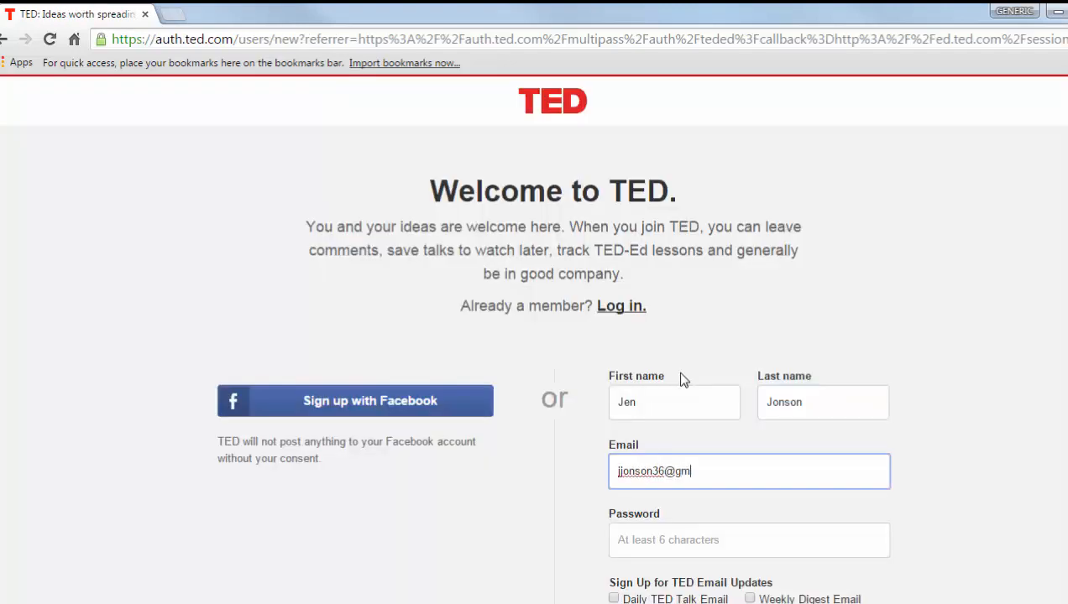
Fill in the TED sign-up form with the student's e-mail address and a password, then submit it
{"action": "key", "text": "Tab"}
{"action": "type", "text": "*******"}
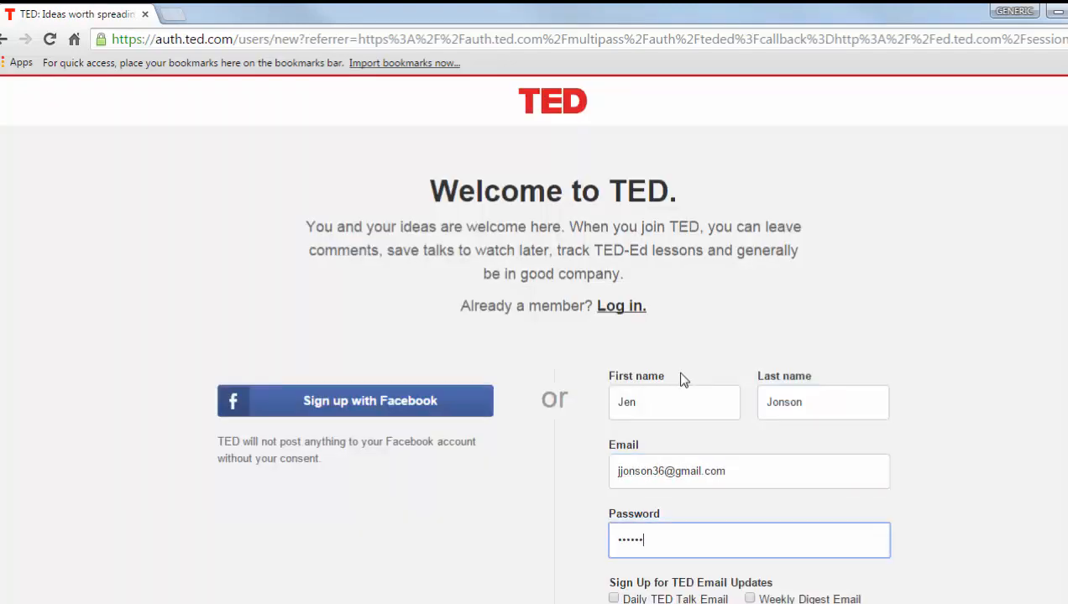
{"action": "scroll", "coordinate": [803, 340], "scroll_direction": "down", "scroll_amount": 2}
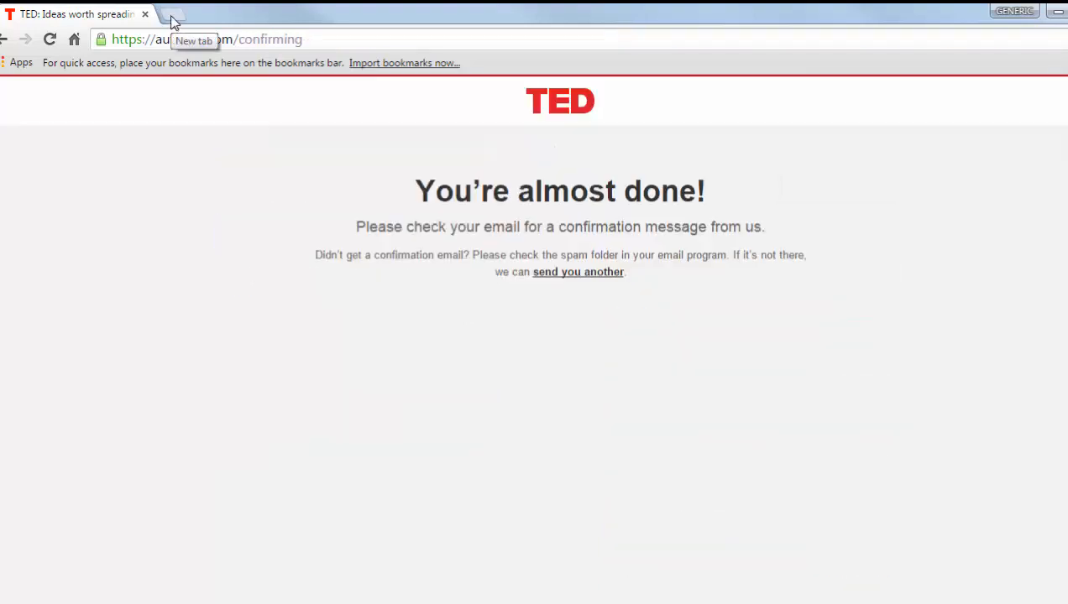
Open a new tab and follow the TED e-mail verification link
{"action": "left_click", "coordinate": [171, 21]}
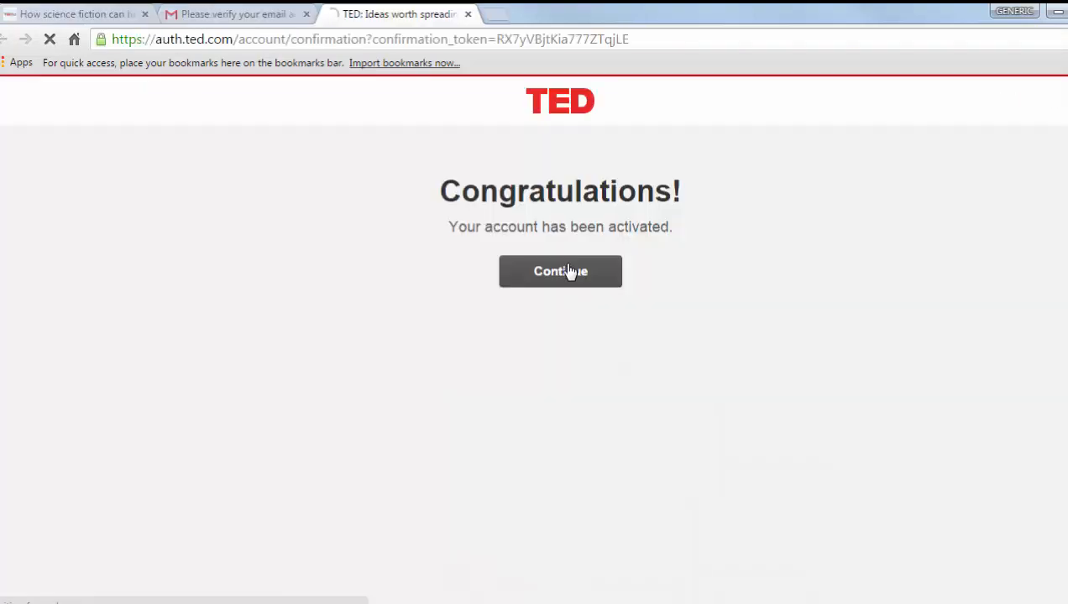
{"action": "left_click", "coordinate": [569, 271]}
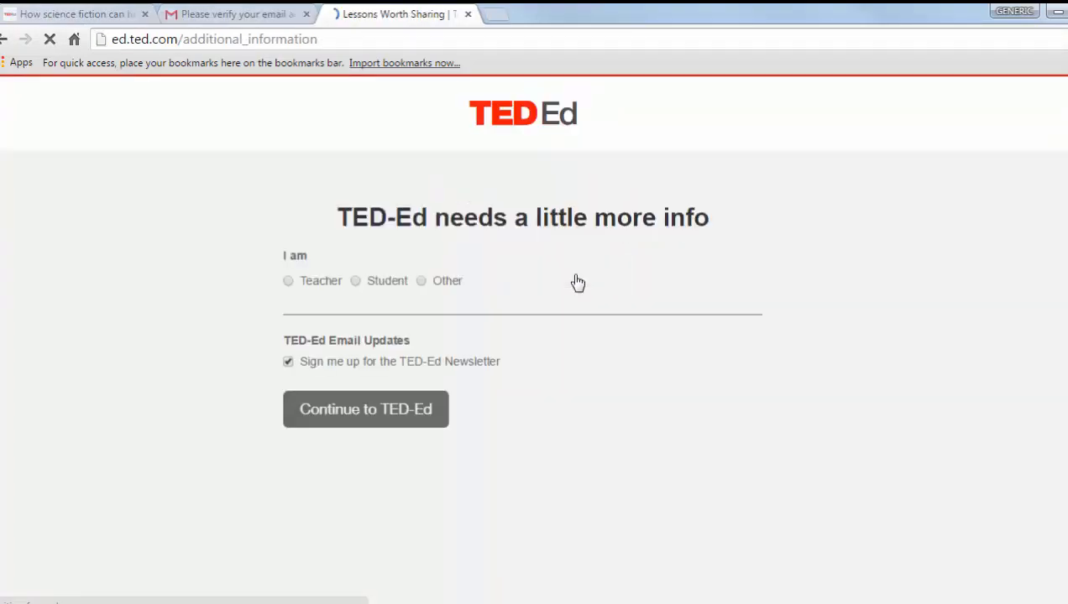
Identify as a Student, opt out of the TED-Ed Newsletter, and continue to TED-Ed
{"action": "left_click", "coordinate": [355, 280]}
{"action": "scroll", "coordinate": [574, 360], "scroll_direction": "down", "scroll_amount": 4}
{"action": "left_click", "coordinate": [281, 507]}
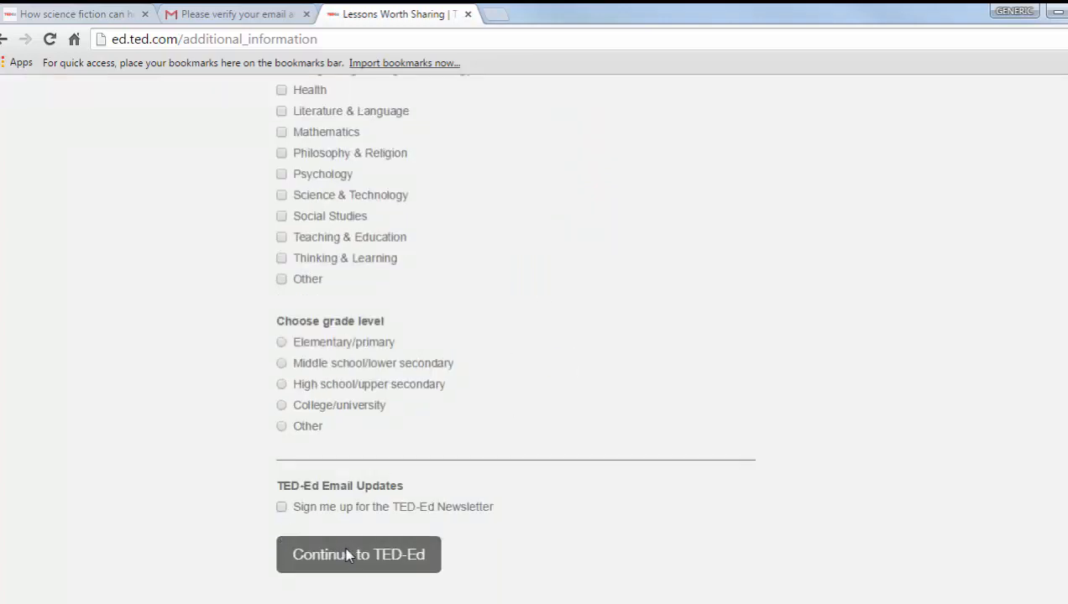
{"action": "left_click", "coordinate": [391, 564]}
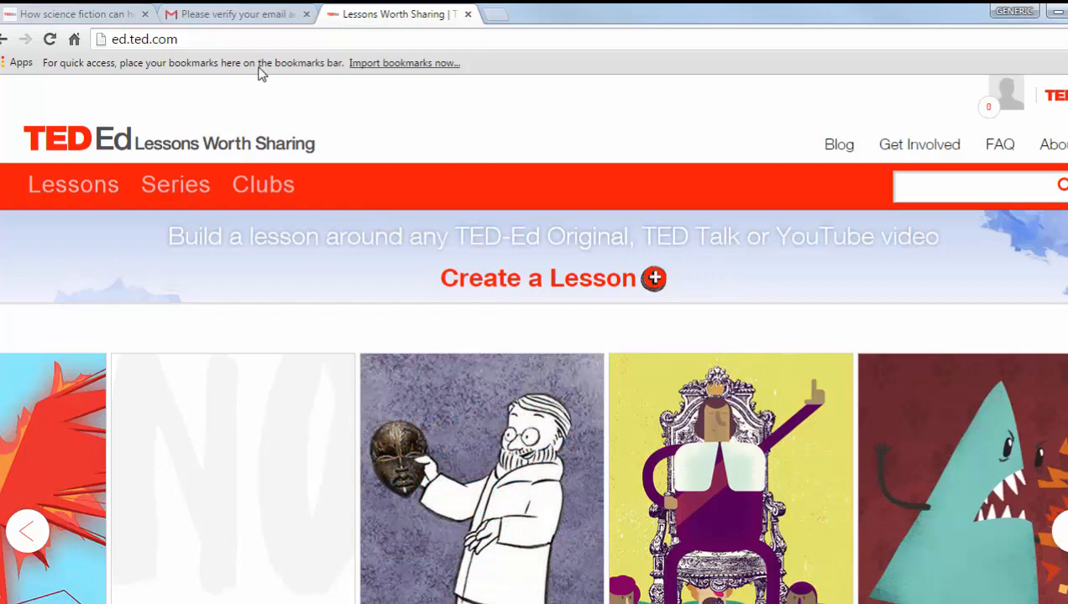
Paste the copied lesson link into the address bar and open the lesson
{"action": "left_click", "coordinate": [101, 38]}
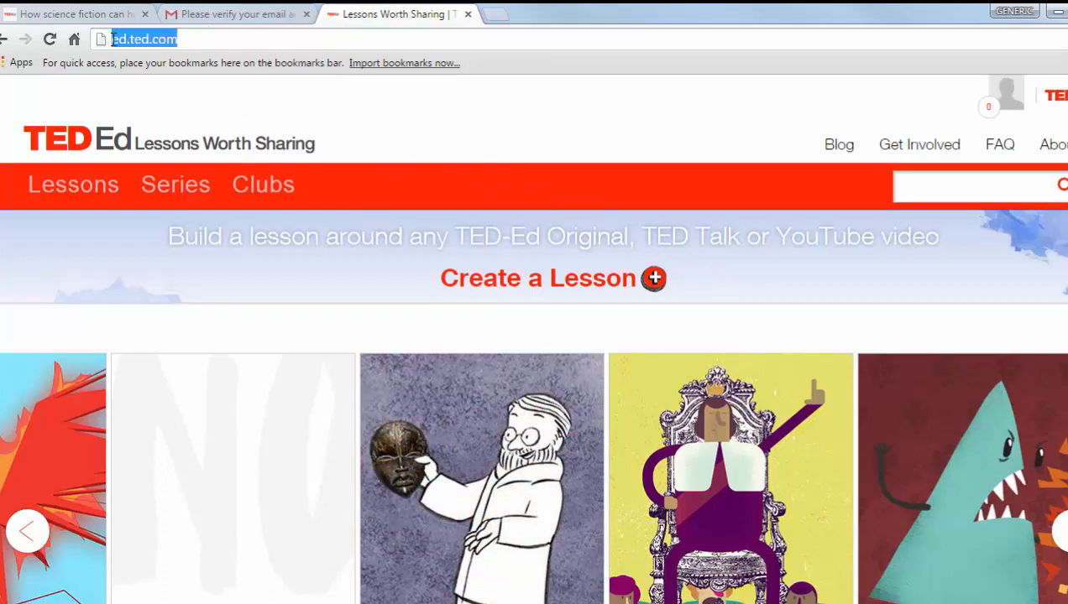
{"action": "key", "text": "ctrl+v"}
{"action": "key", "text": "Return"}
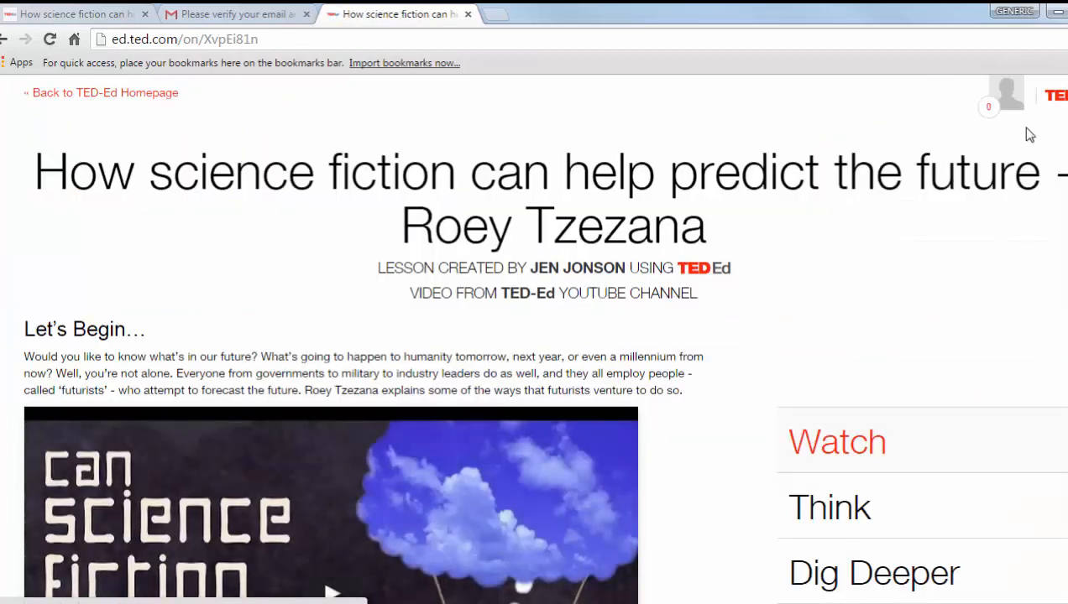
Open the lesson's guided discussion from the Discuss section
{"action": "scroll", "coordinate": [965, 436], "scroll_direction": "down", "scroll_amount": 3}
{"action": "scroll", "coordinate": [831, 336], "scroll_direction": "down", "scroll_amount": 3}
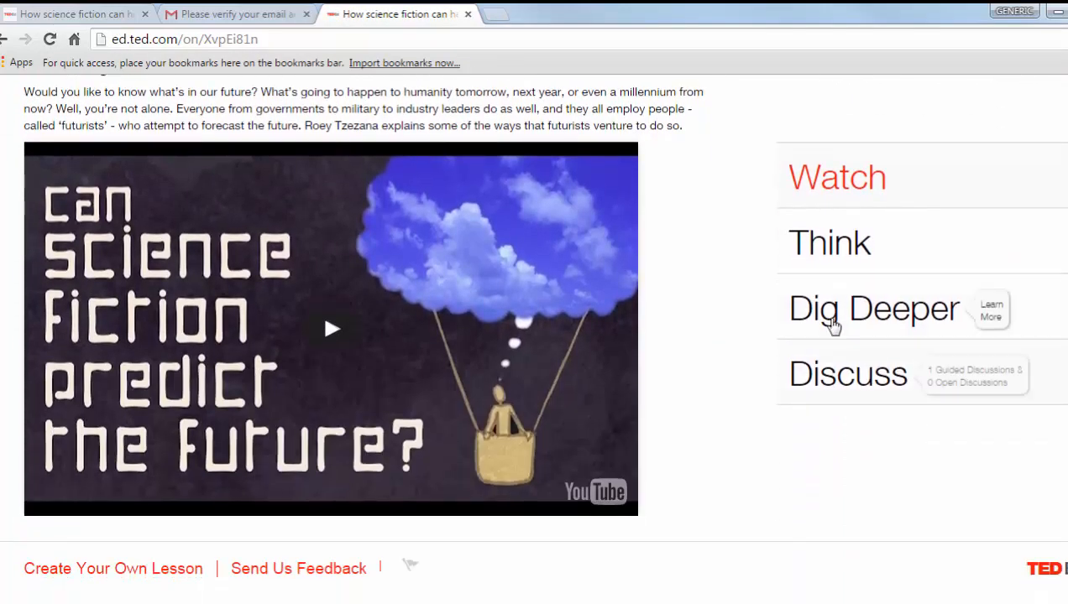
{"action": "left_click", "coordinate": [837, 375]}
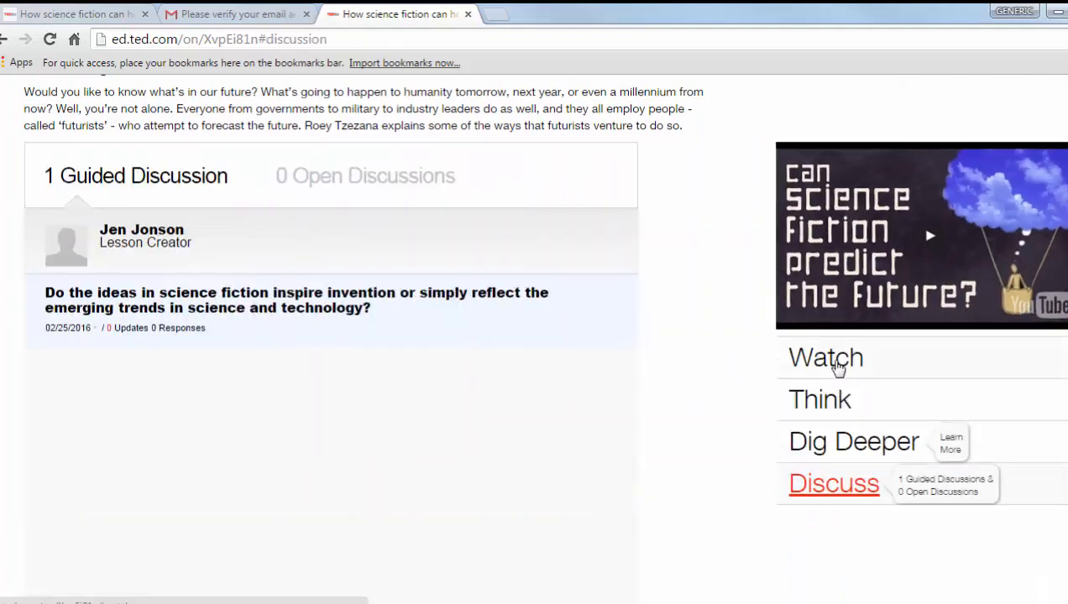
{"action": "mouse_move", "coordinate": [363, 269]}
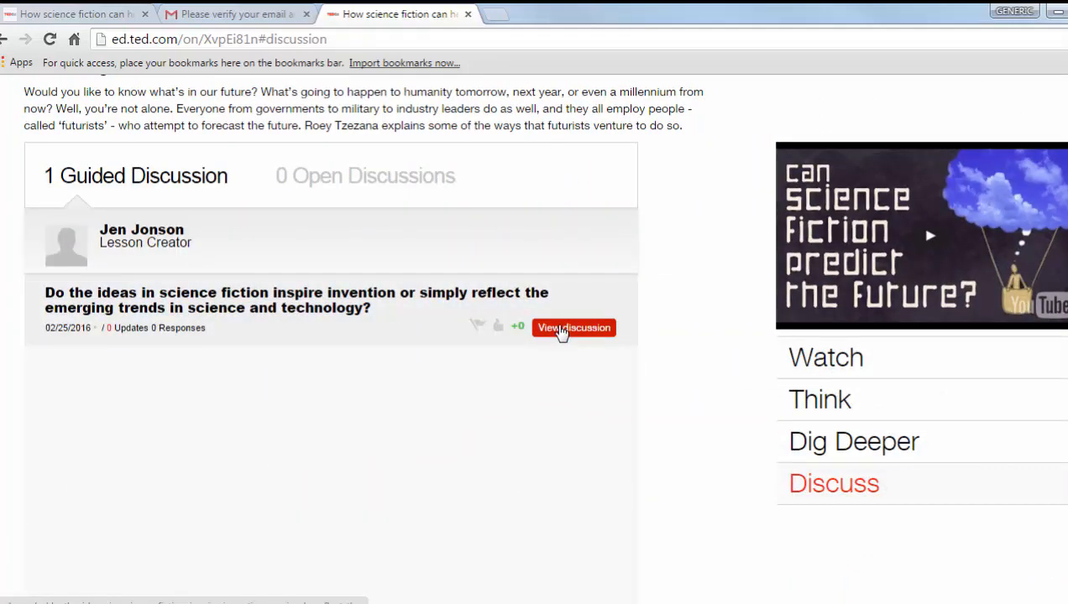
{"action": "left_click", "coordinate": [559, 332]}
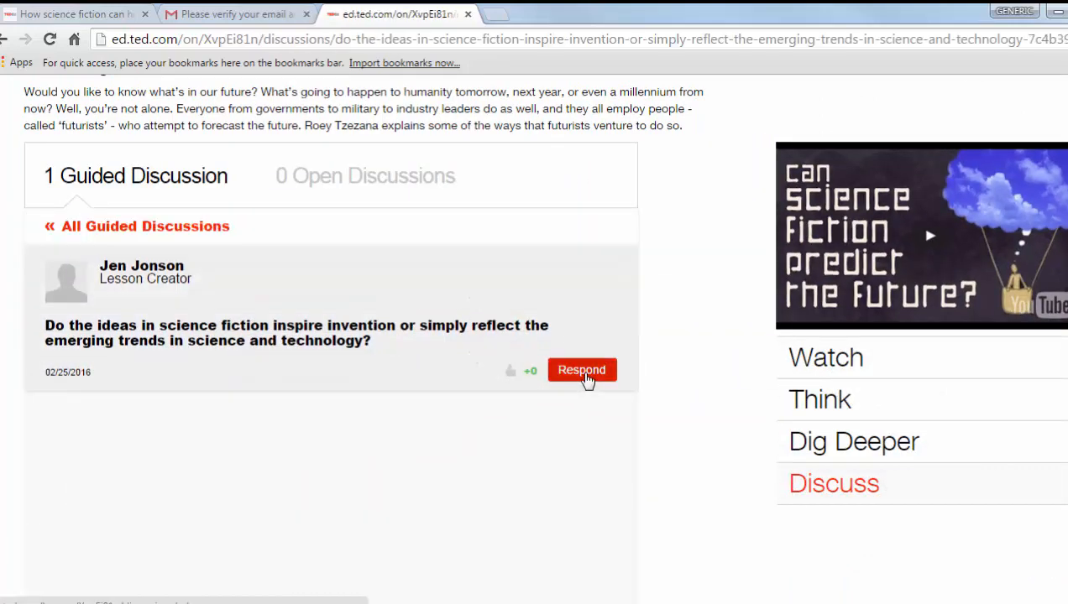
Post the reply "My response" to the guided discussion question
{"action": "left_click", "coordinate": [585, 378]}
{"action": "type", "text": "My"}
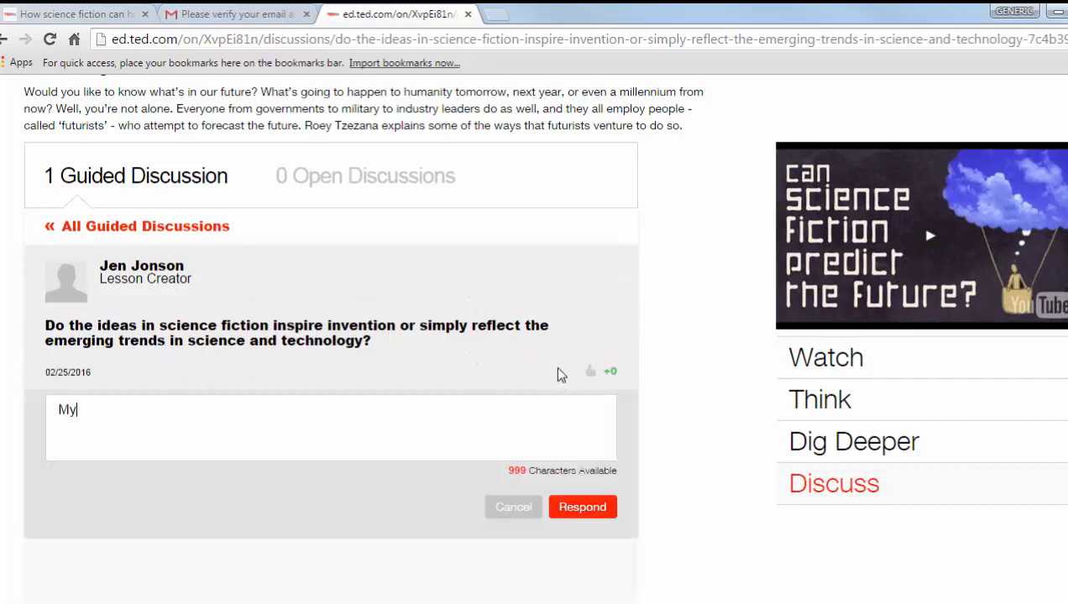
{"action": "type", "text": " response"}
{"action": "left_click", "coordinate": [585, 509]}
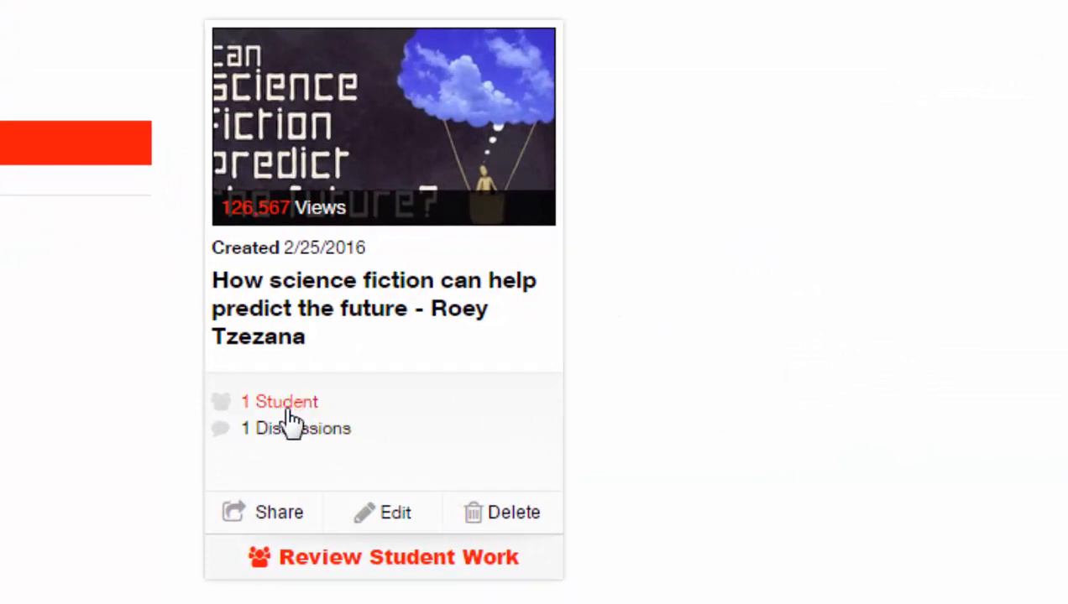
In the teacher account, open the lesson's guided discussion to review the student's reply
{"action": "left_click", "coordinate": [313, 433]}
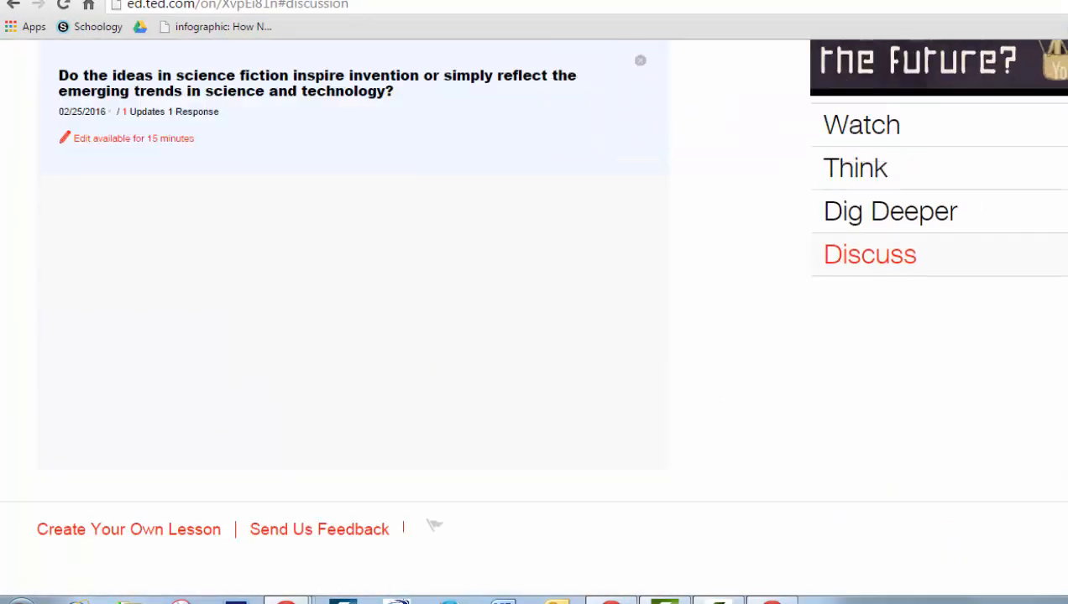
{"action": "scroll", "coordinate": [530, 303], "scroll_direction": "up", "scroll_amount": 2}
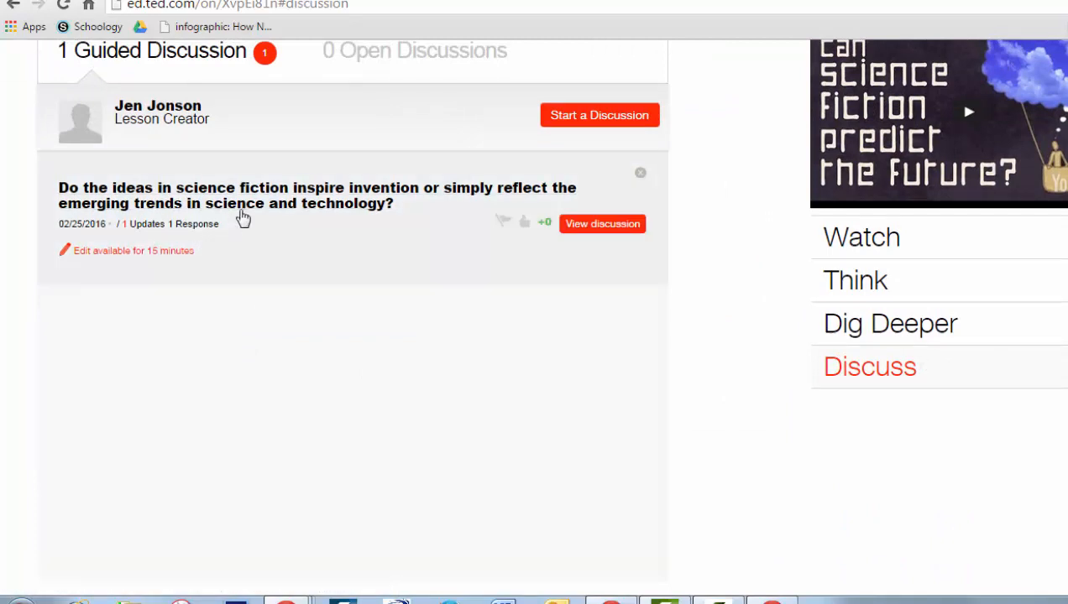
{"action": "left_click", "coordinate": [591, 228]}
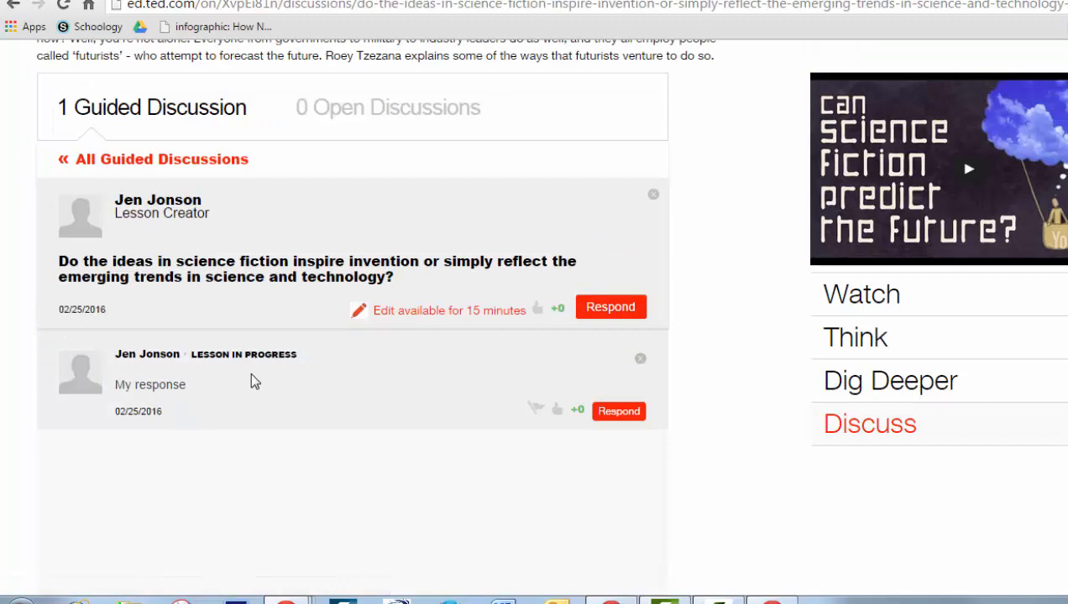
{"action": "scroll", "coordinate": [426, 365], "scroll_direction": "up", "scroll_amount": 4}
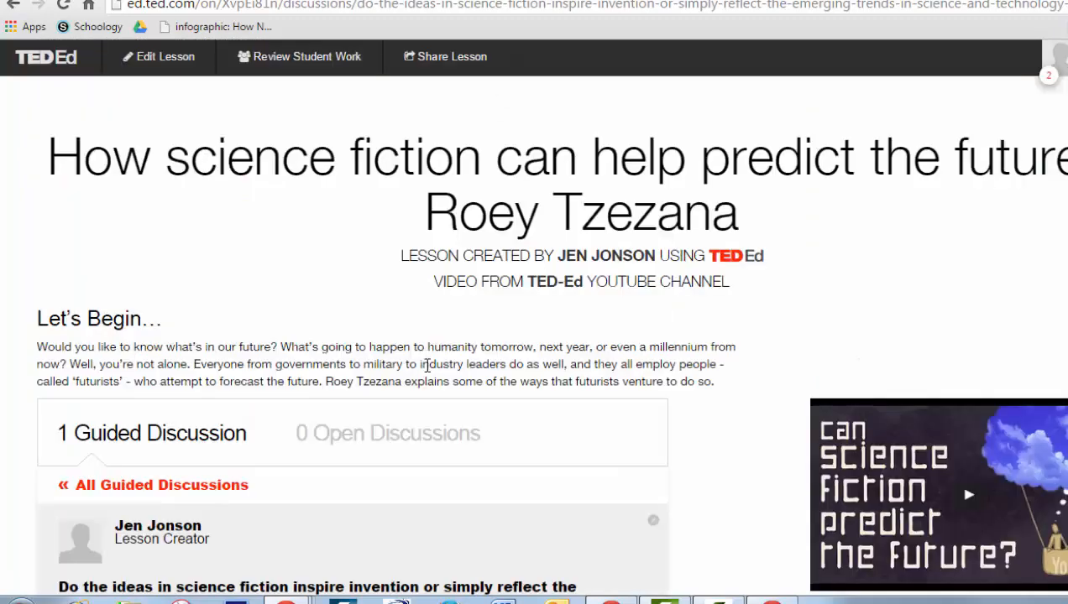